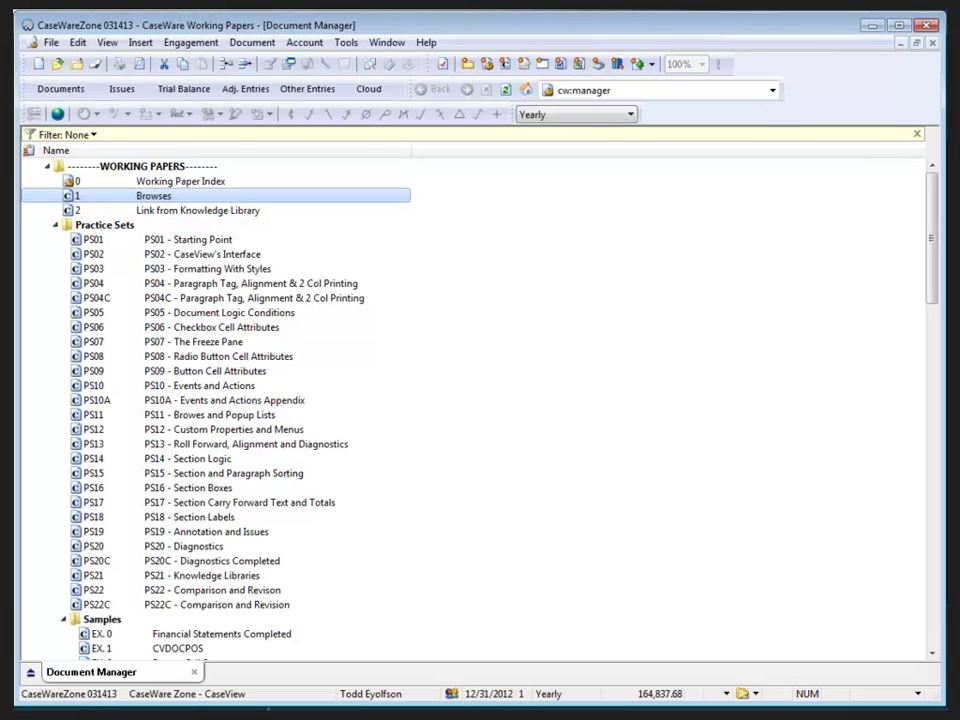
- Open the Browses document and check how it looks in form mode before returning to design mode
{"action": "double_click", "coordinate": [142, 196]}
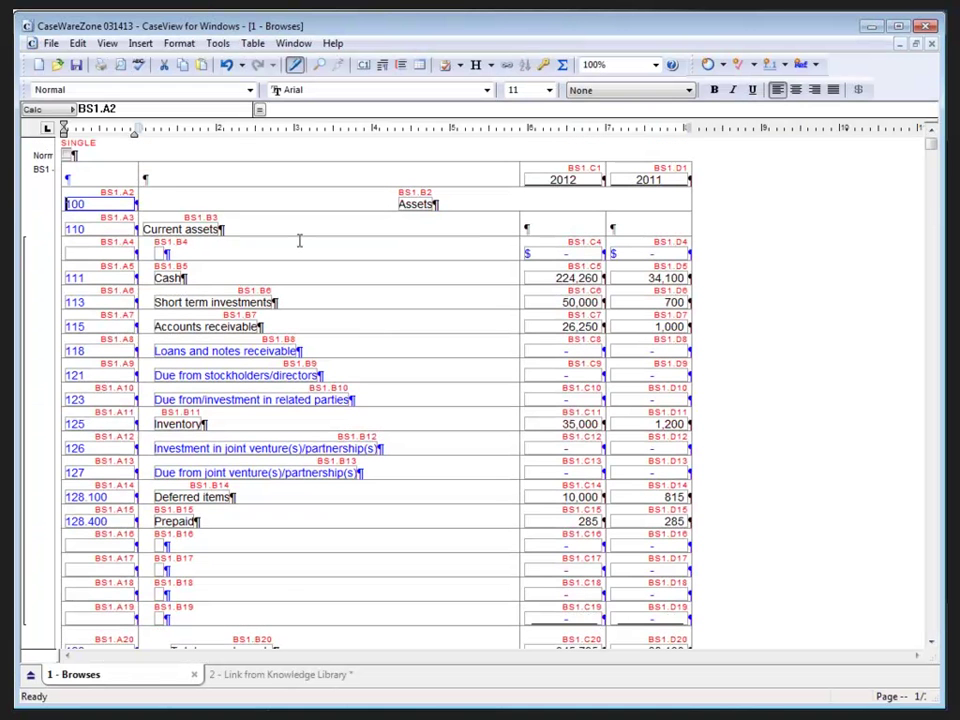
{"action": "left_click", "coordinate": [295, 66]}
{"action": "left_click", "coordinate": [295, 66]}
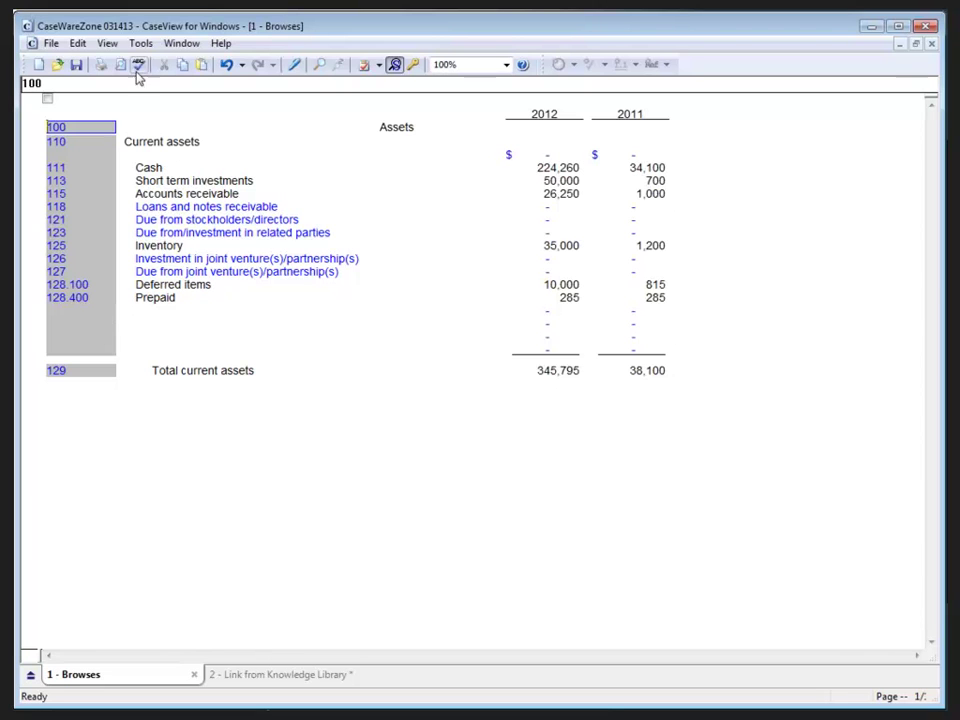
{"action": "left_click", "coordinate": [107, 43]}
{"action": "left_click", "coordinate": [121, 82]}
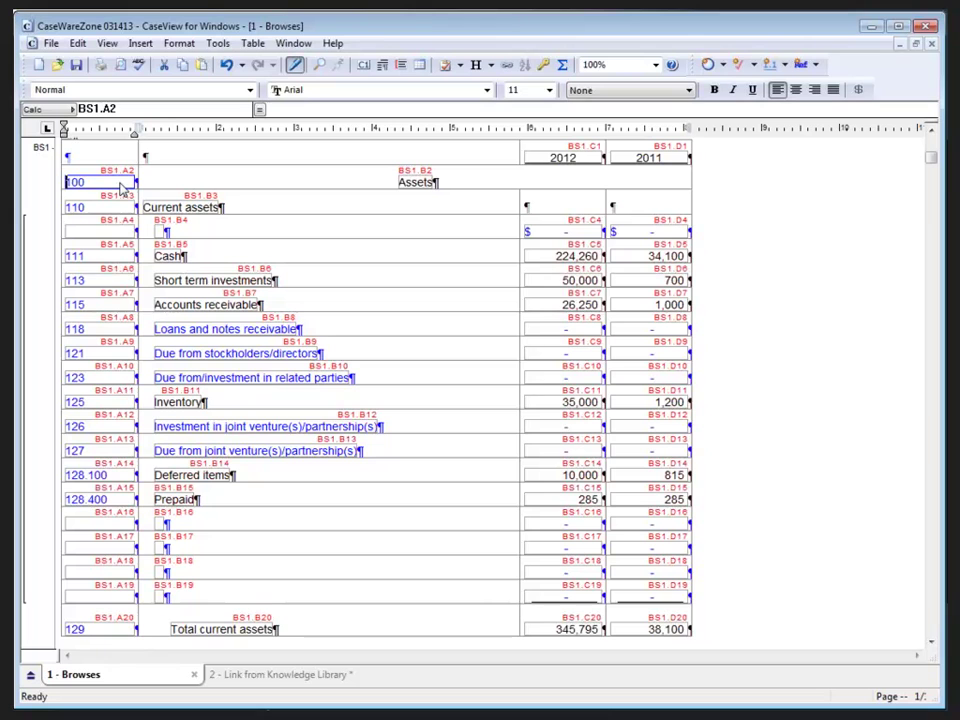
{"action": "double_click", "coordinate": [122, 188]}
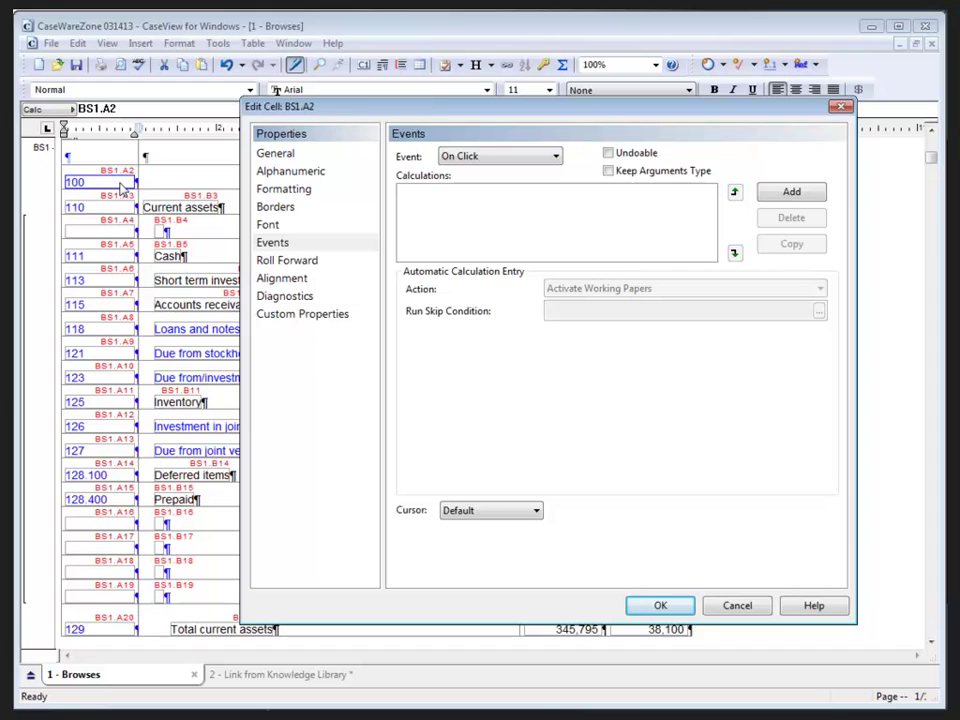
{"action": "left_click", "coordinate": [278, 155]}
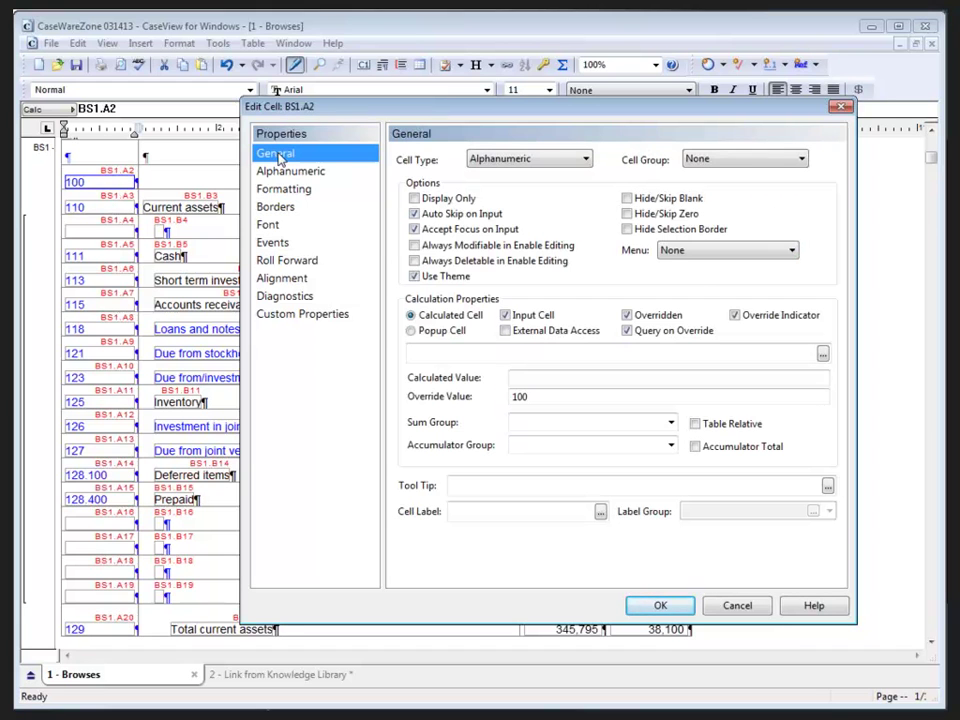
{"action": "left_click", "coordinate": [412, 334]}
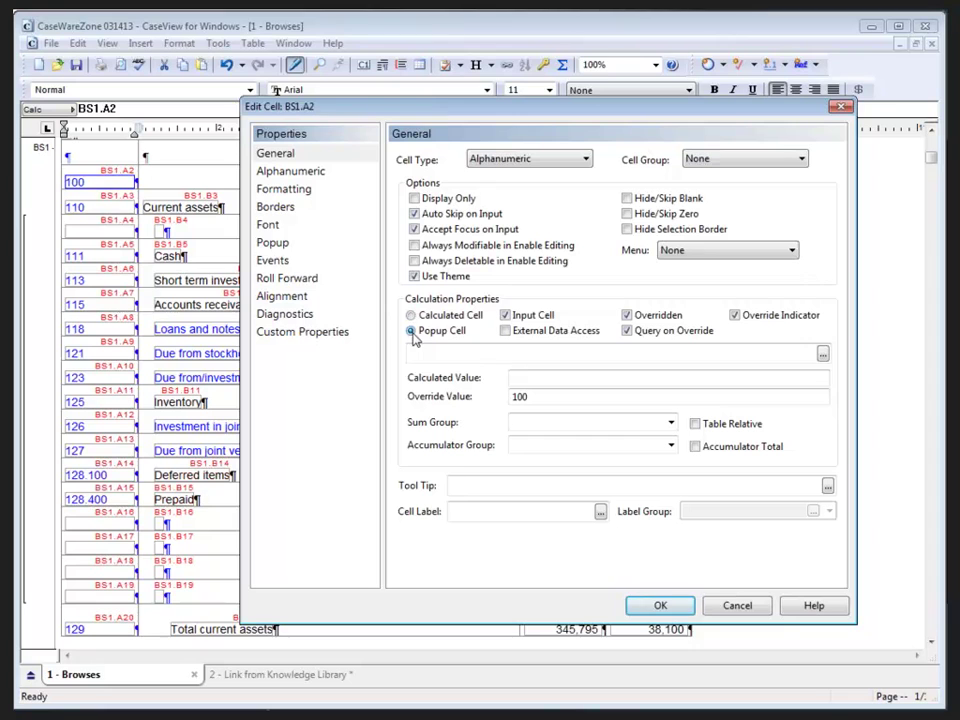
{"action": "left_click", "coordinate": [276, 243]}
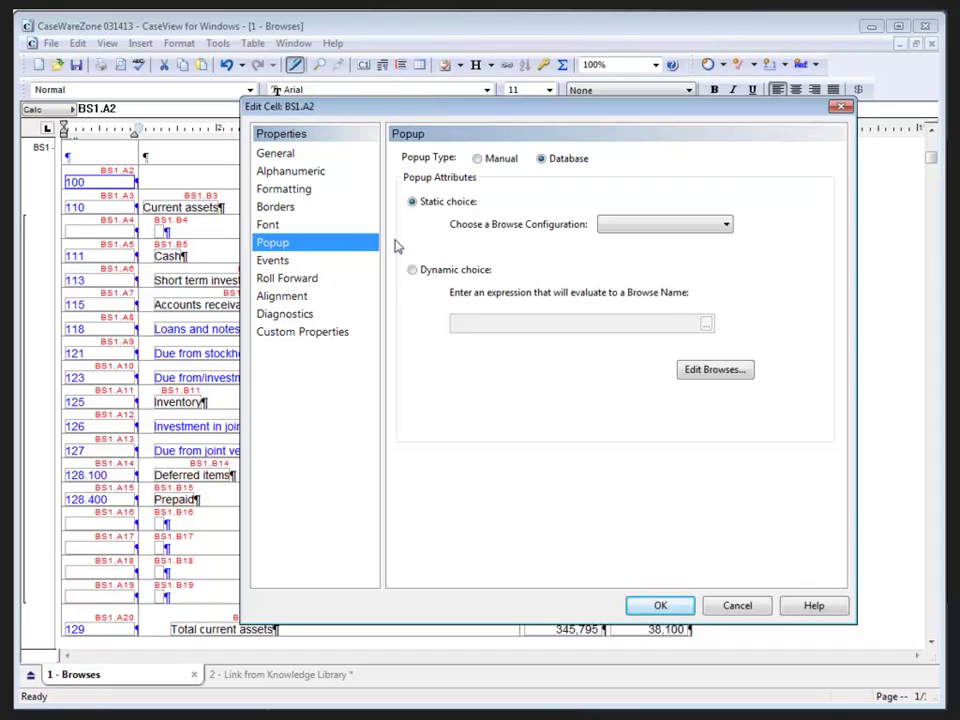
{"action": "left_click", "coordinate": [545, 164]}
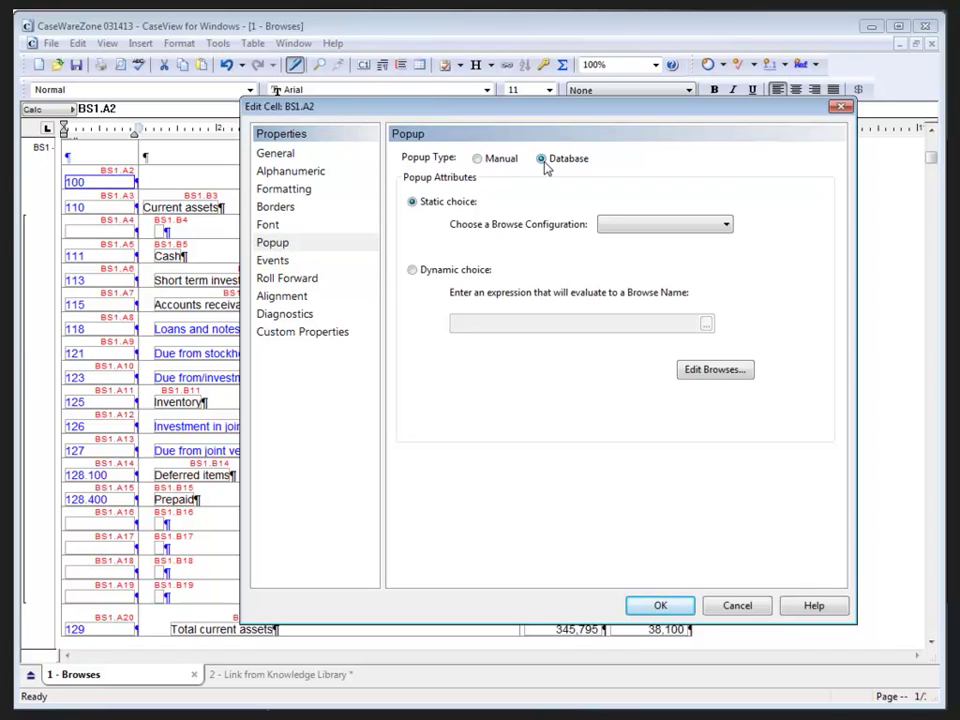
{"action": "left_click", "coordinate": [689, 376]}
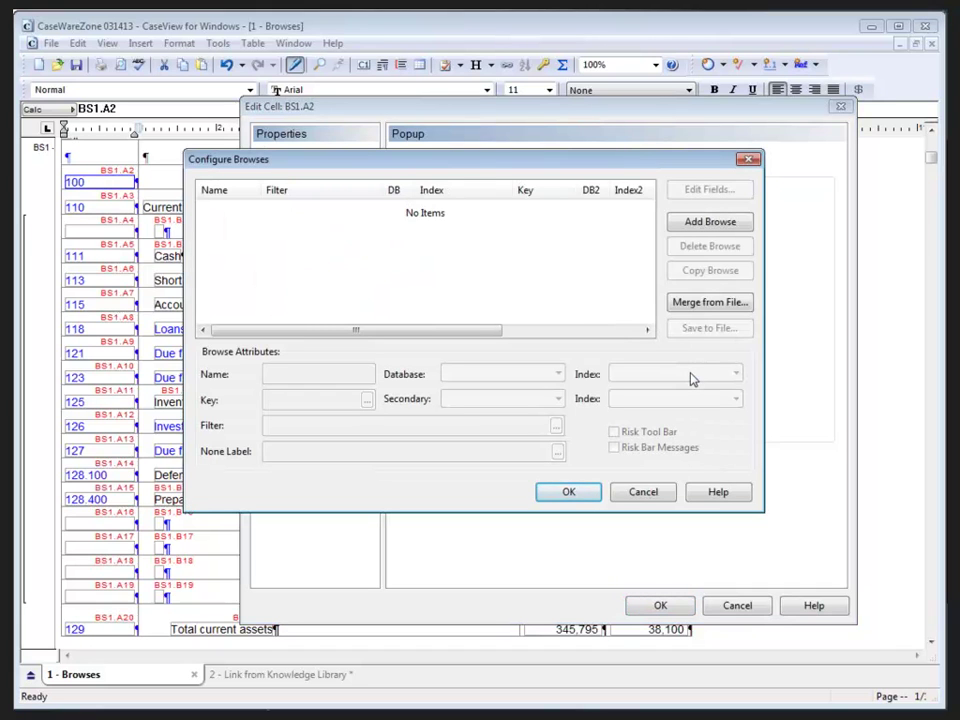
{"action": "left_click", "coordinate": [645, 492]}
{"action": "left_click", "coordinate": [735, 606]}
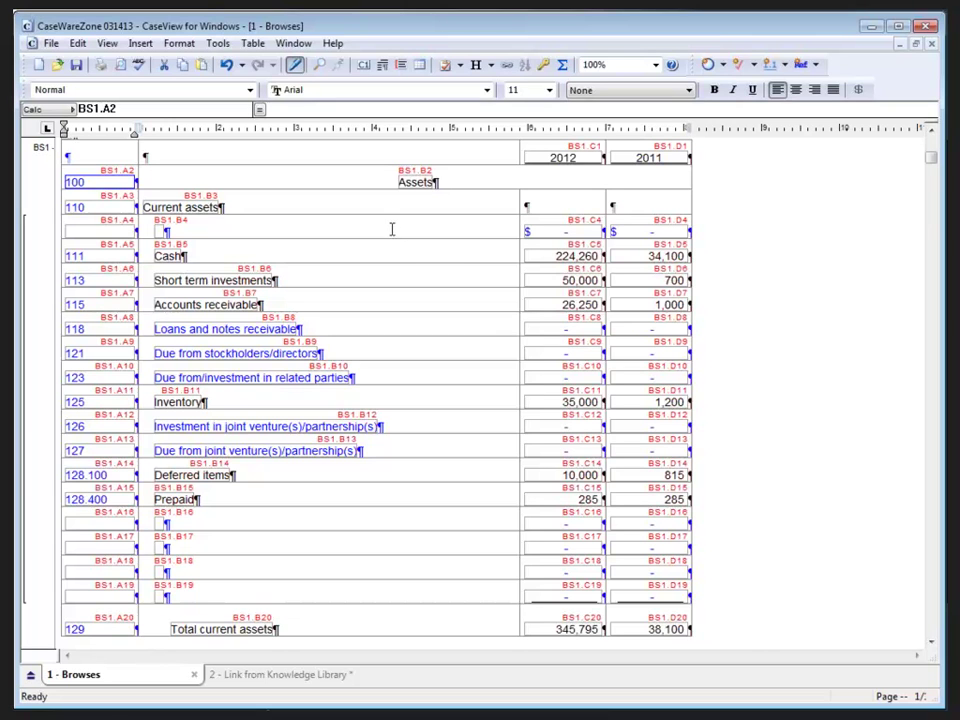
- Open the browse configuration for the document
{"action": "left_click", "coordinate": [218, 43]}
{"action": "left_click", "coordinate": [243, 117]}
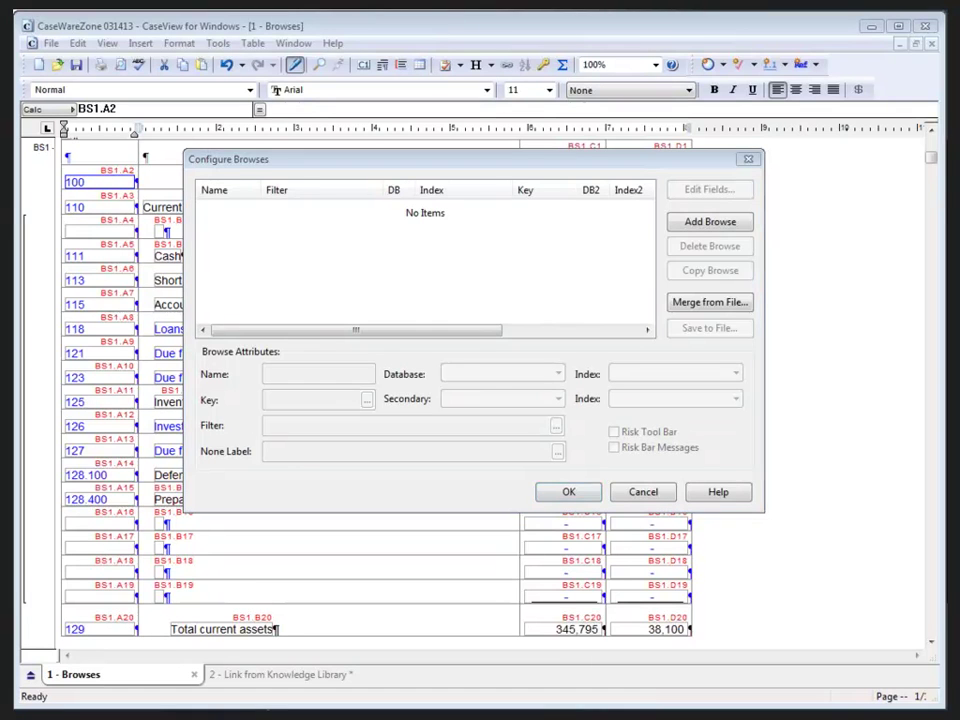
- Switch to Working Papers and examine the database names and their two-letter codes in the advanced Repair File options
{"action": "key", "text": "alt+Tab"}
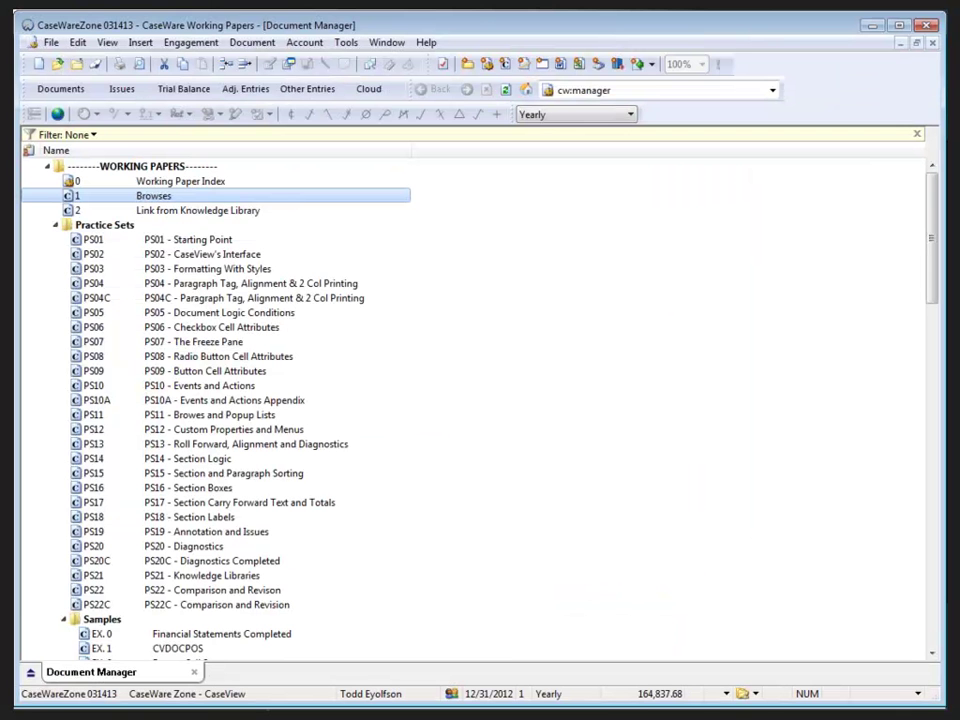
{"action": "left_click", "coordinate": [345, 42]}
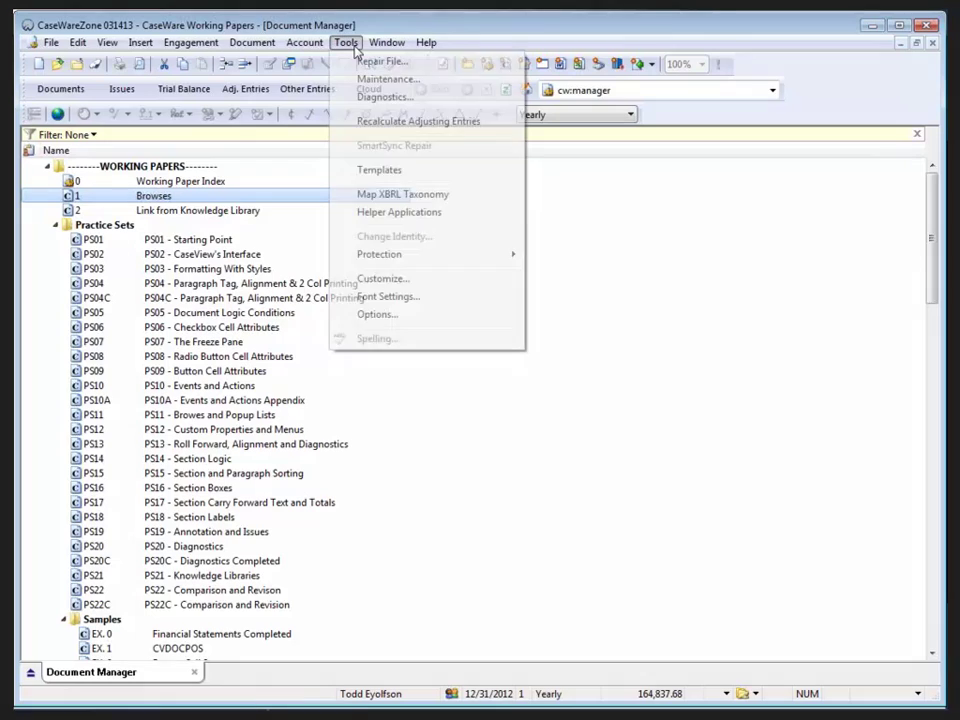
{"action": "left_click", "coordinate": [359, 62]}
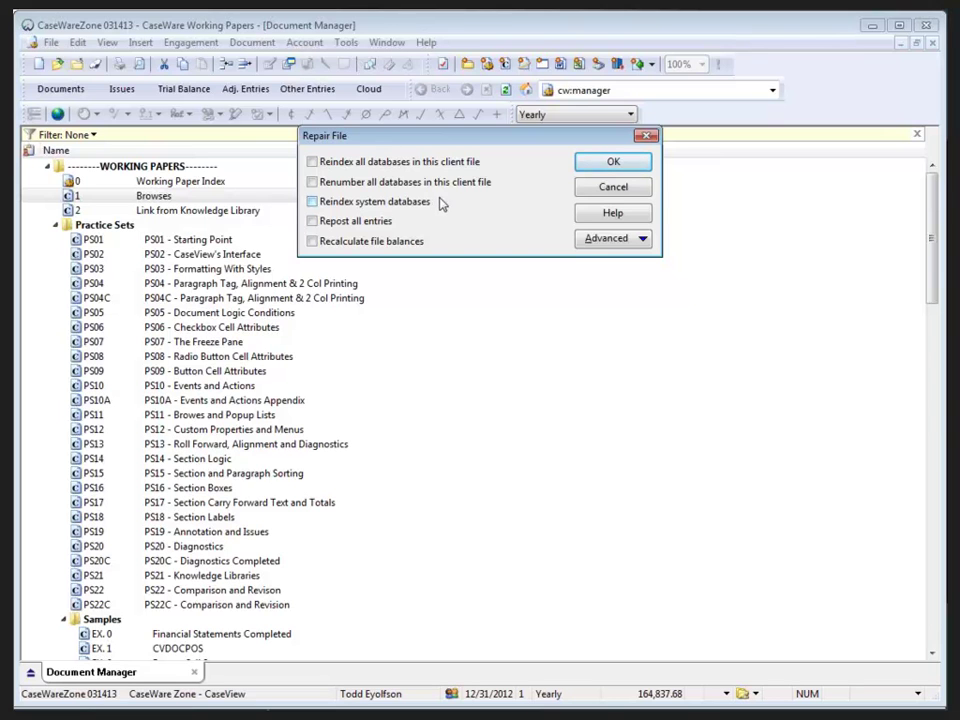
{"action": "left_click", "coordinate": [600, 240]}
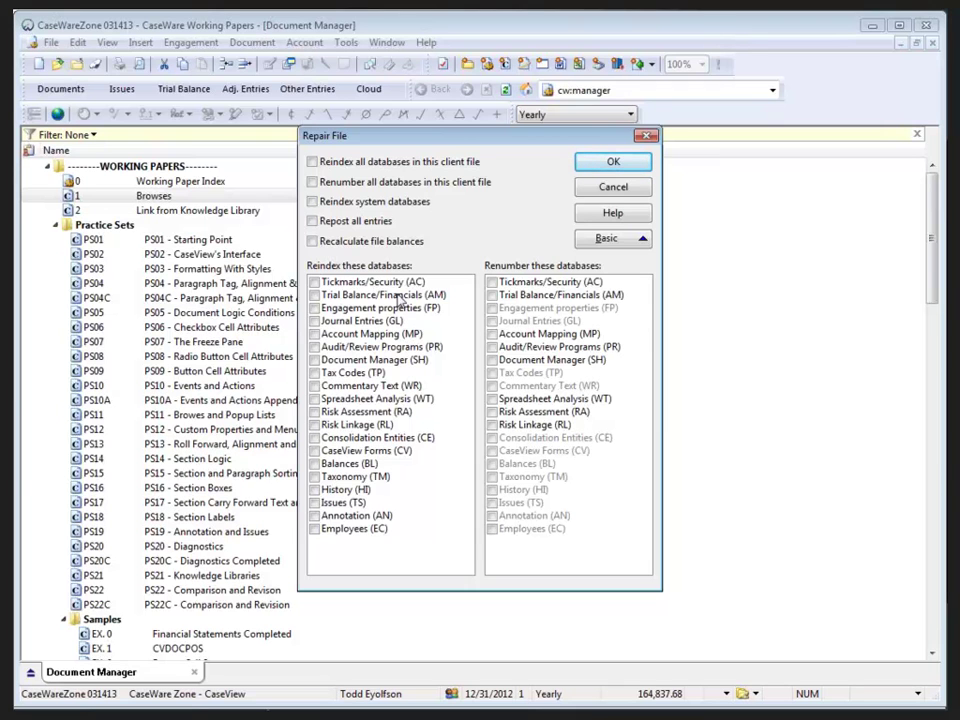
{"action": "left_click", "coordinate": [380, 336]}
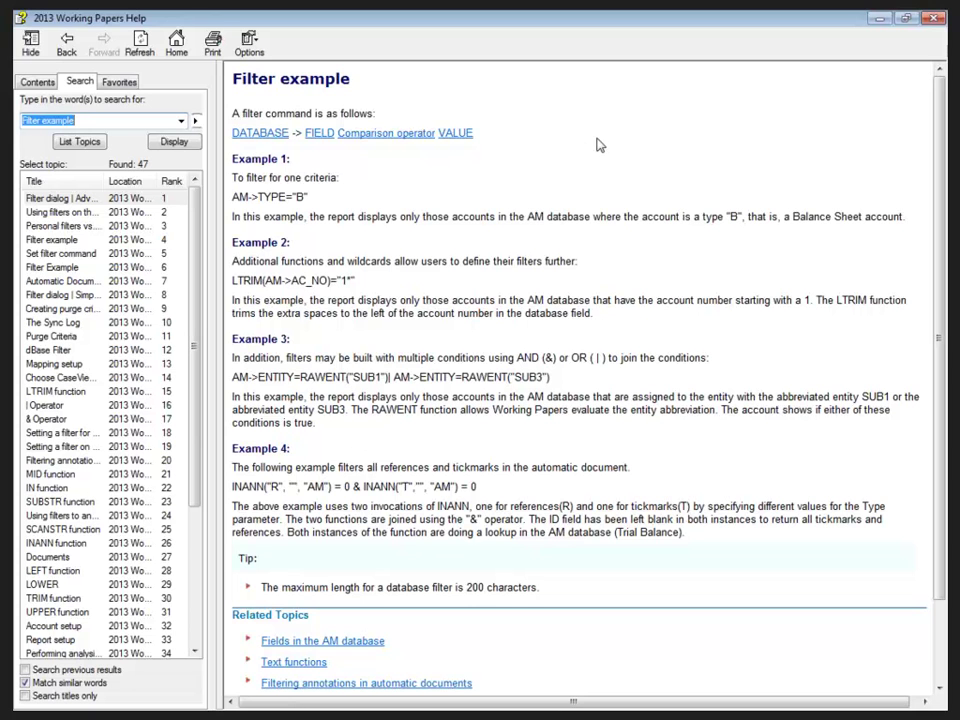
{"action": "left_click", "coordinate": [876, 20]}
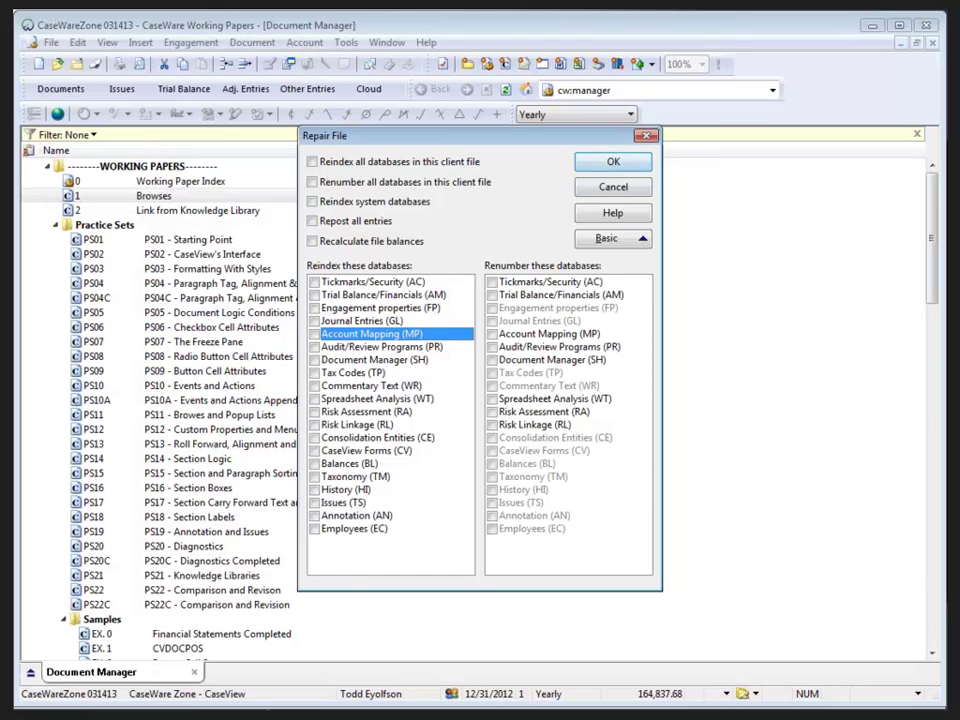
{"action": "left_click", "coordinate": [613, 187]}
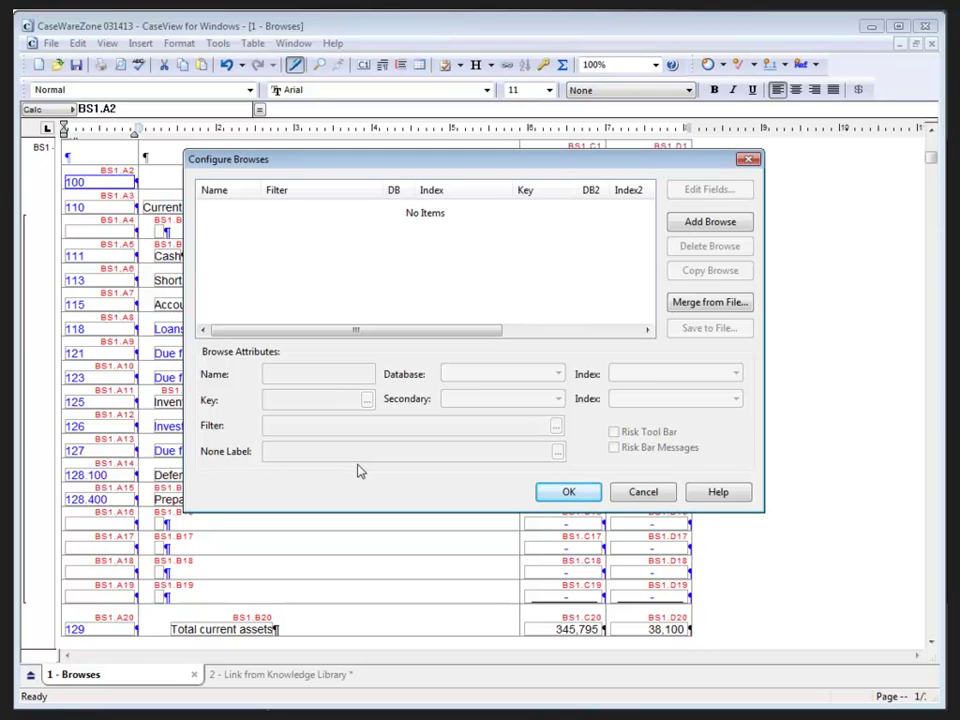
- Add a browse named MapList that uses the MP database and the id+map_no index
{"action": "left_click", "coordinate": [724, 224]}
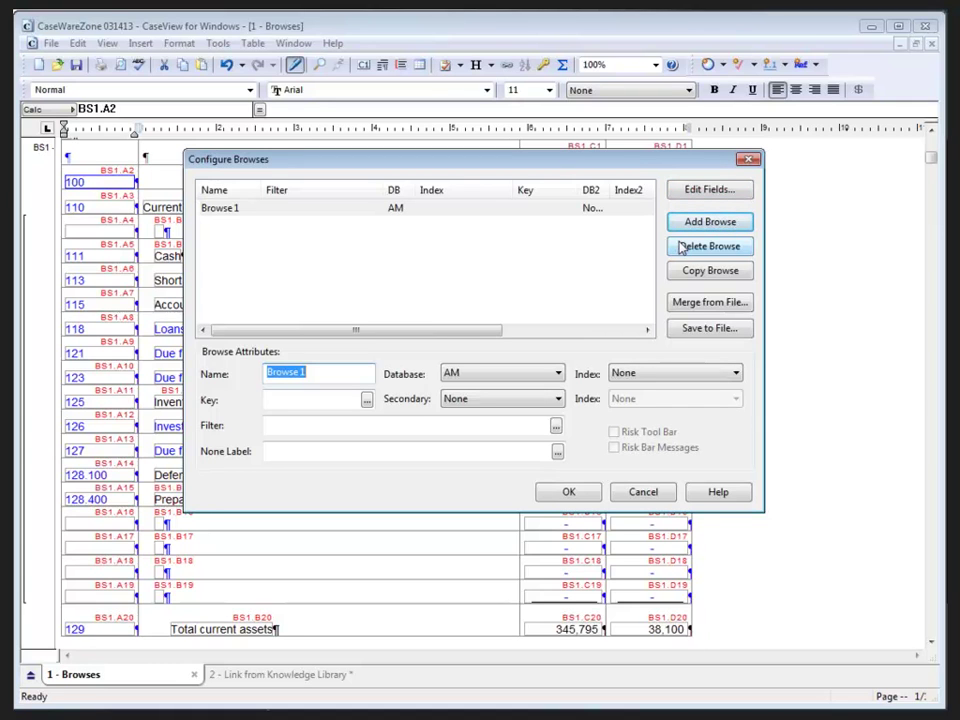
{"action": "type", "text": "MapList"}
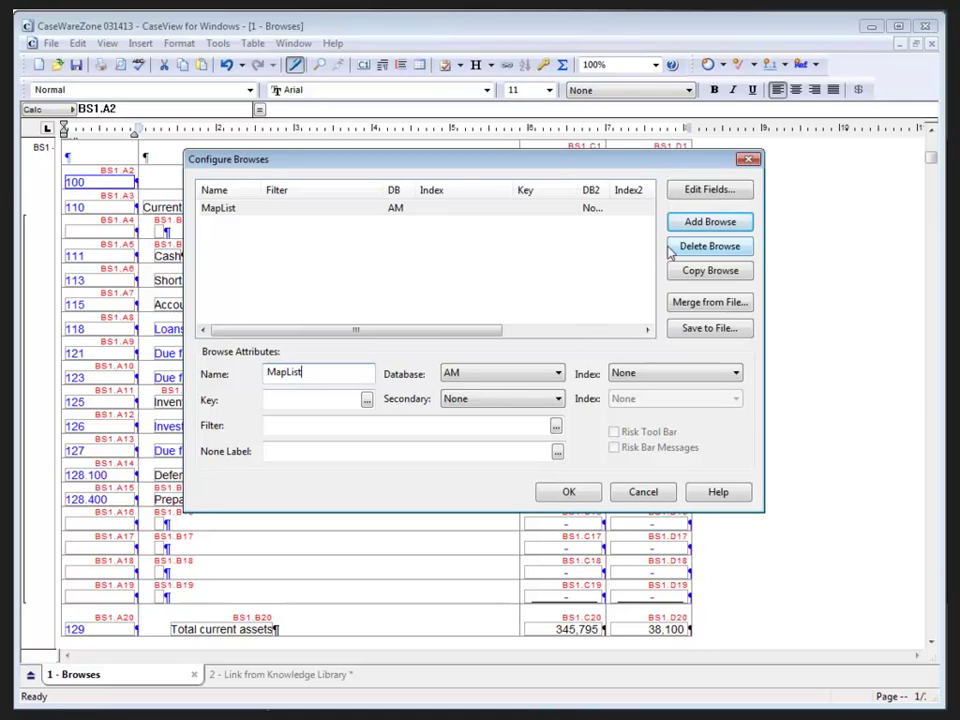
{"action": "left_click", "coordinate": [549, 377]}
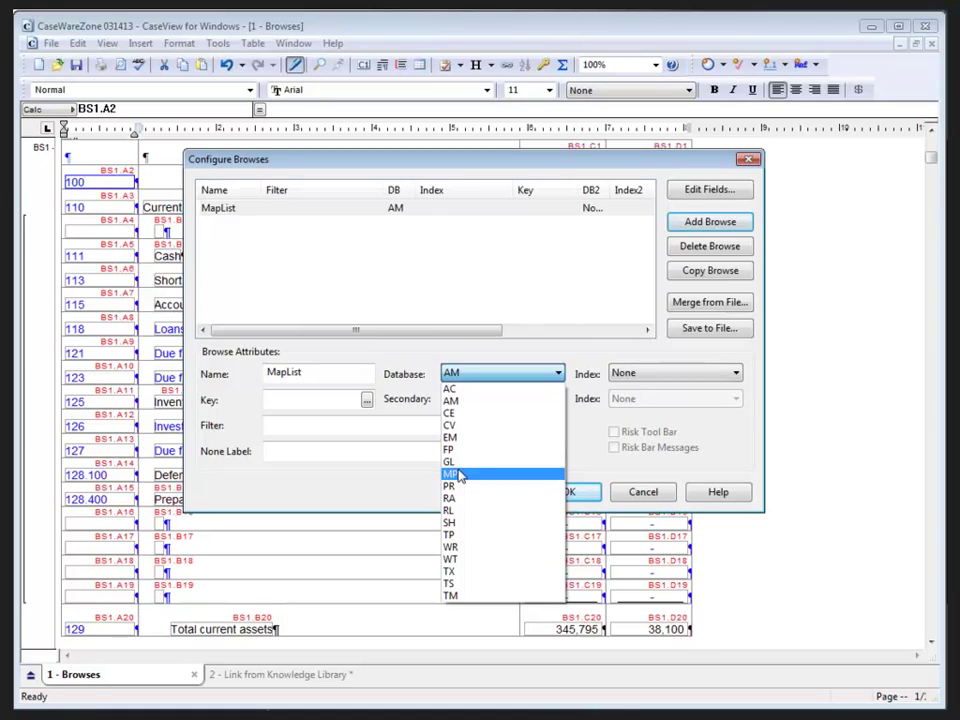
{"action": "left_click", "coordinate": [459, 474]}
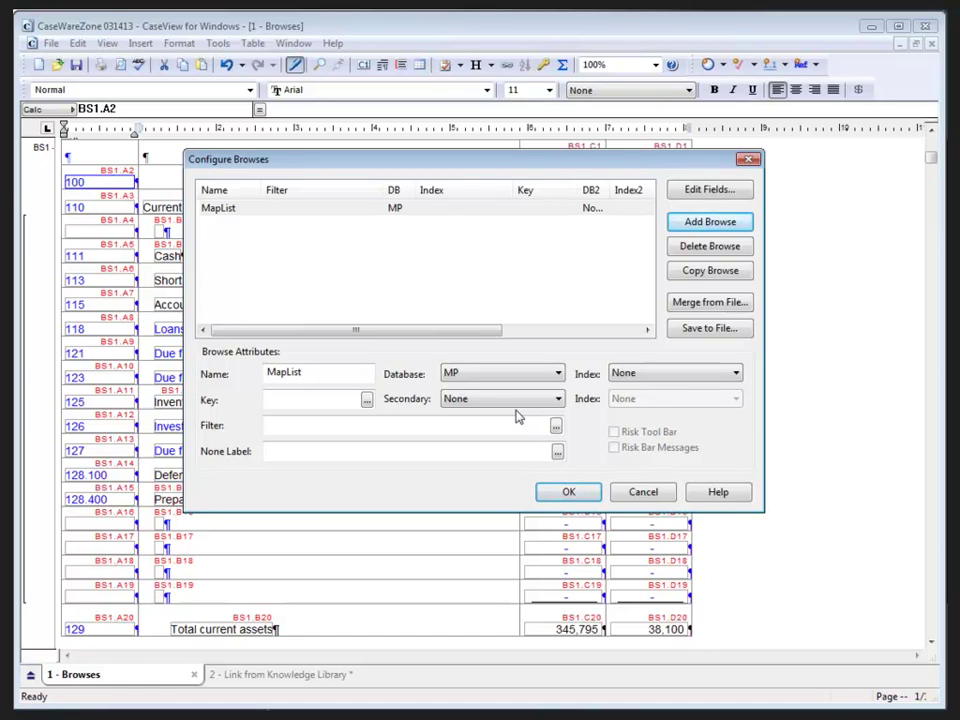
{"action": "left_click", "coordinate": [656, 374]}
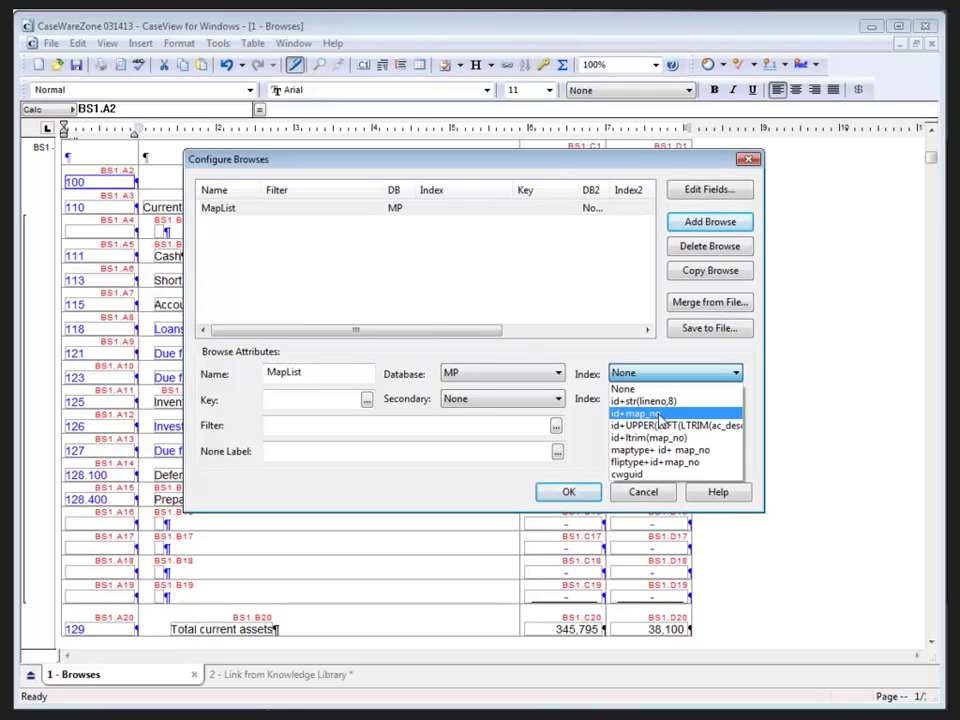
{"action": "left_click", "coordinate": [658, 414]}
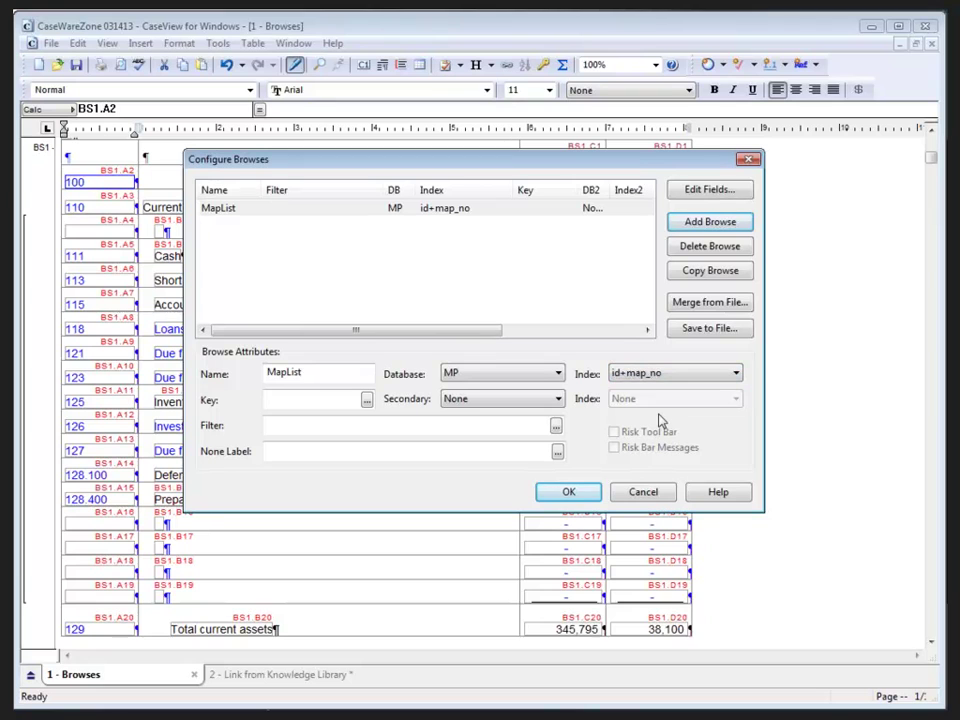
- Keep the MapList browse's secondary database at None and set its none label to "Not Applicable" in quotation marks
{"action": "left_click", "coordinate": [337, 403]}
{"action": "left_click", "coordinate": [460, 400]}
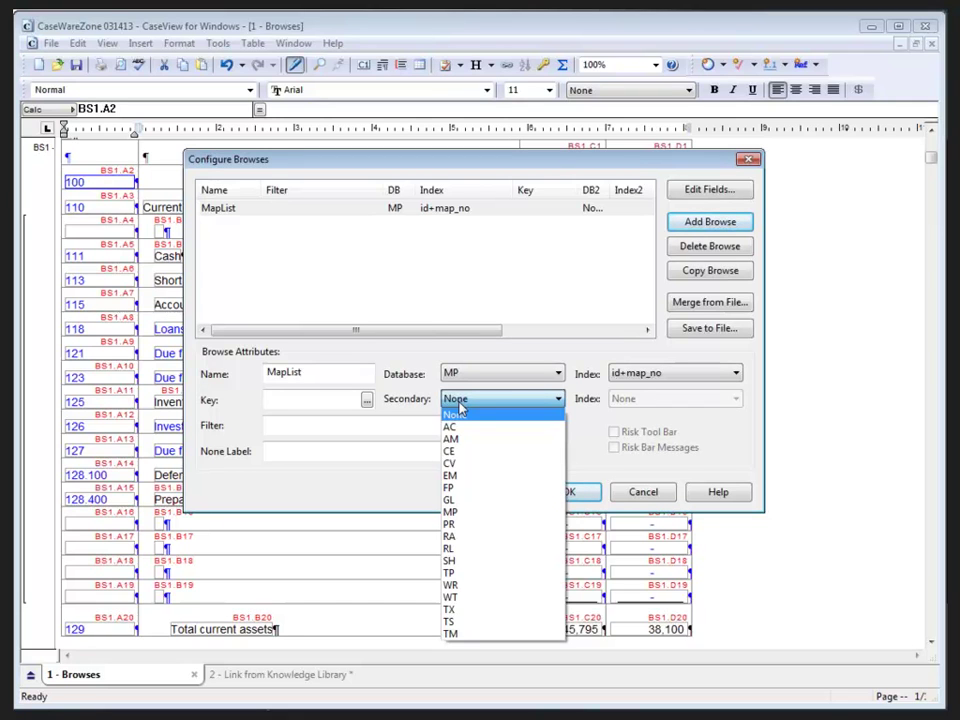
{"action": "left_click", "coordinate": [459, 405]}
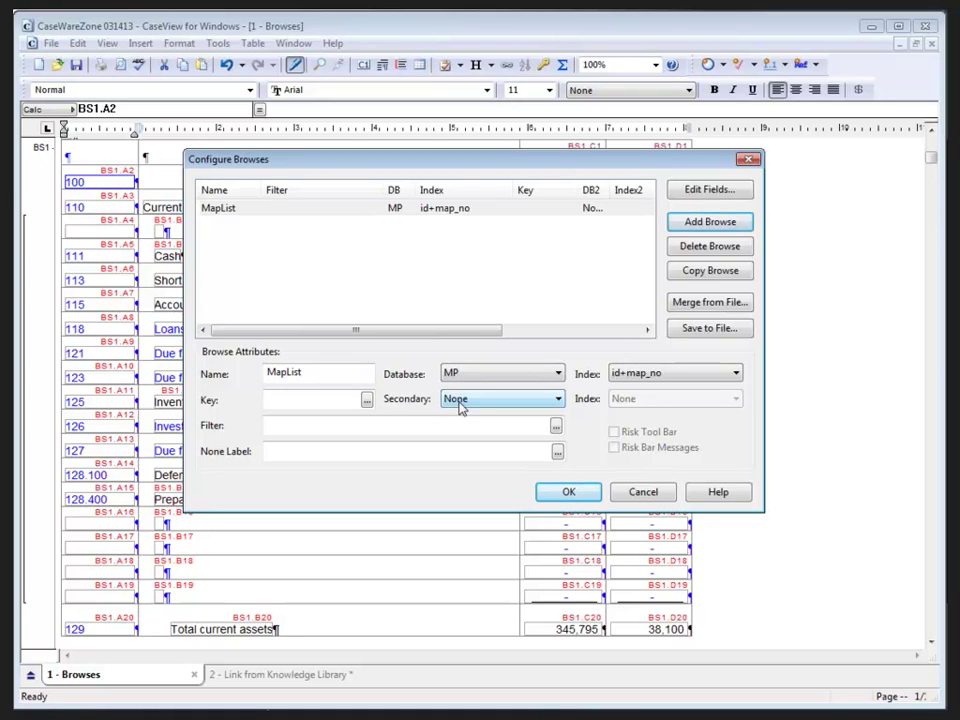
{"action": "left_click", "coordinate": [341, 451]}
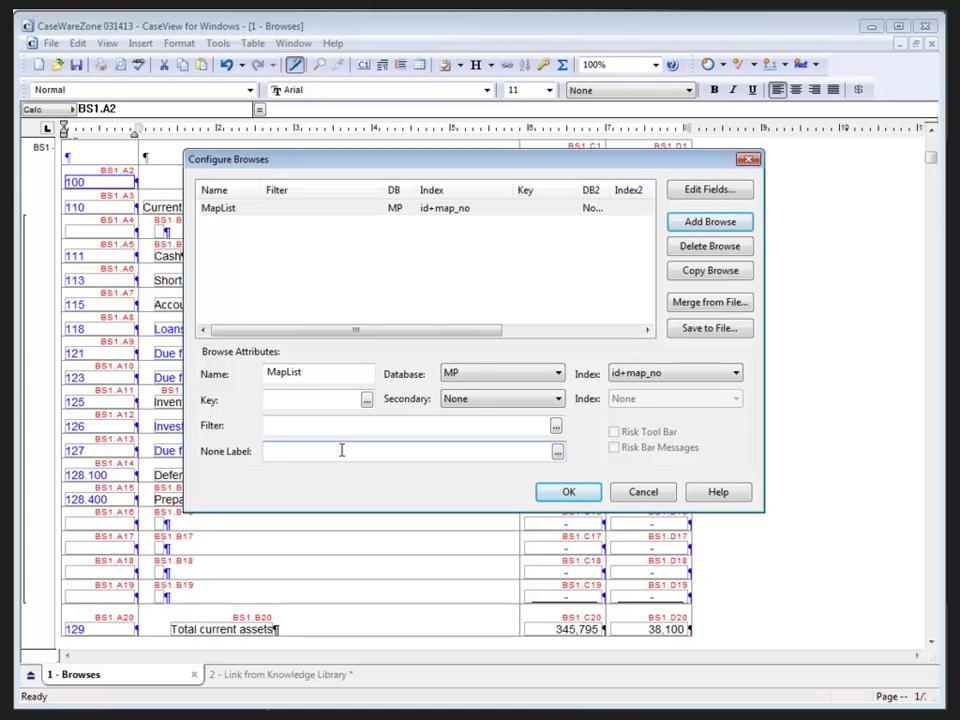
{"action": "type", "text": "\"Not Applicable"}
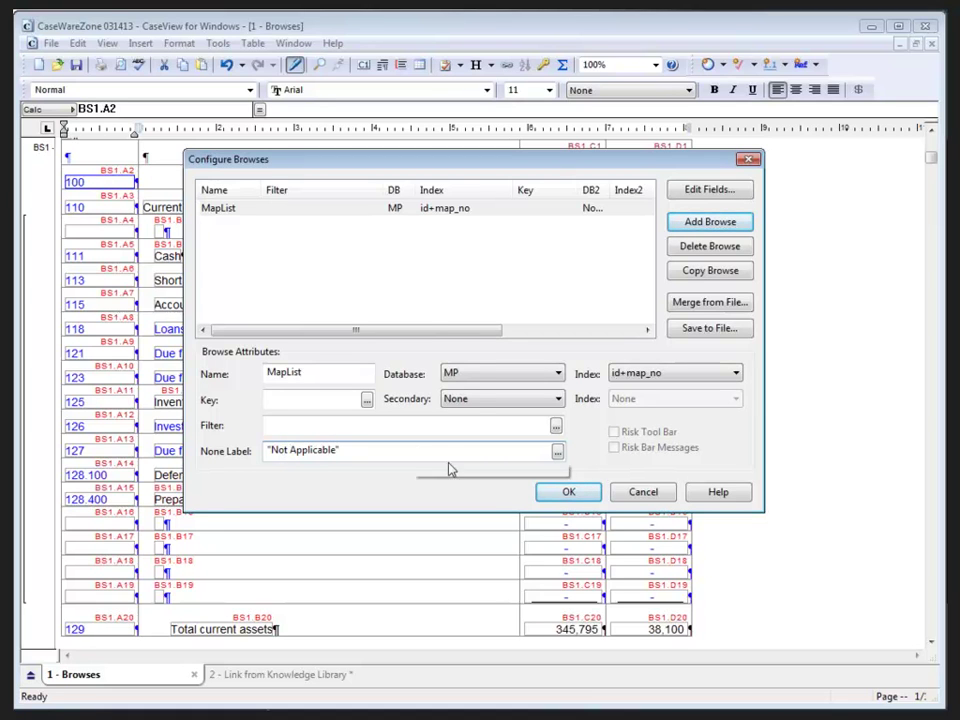
{"action": "type", "text": "\""}
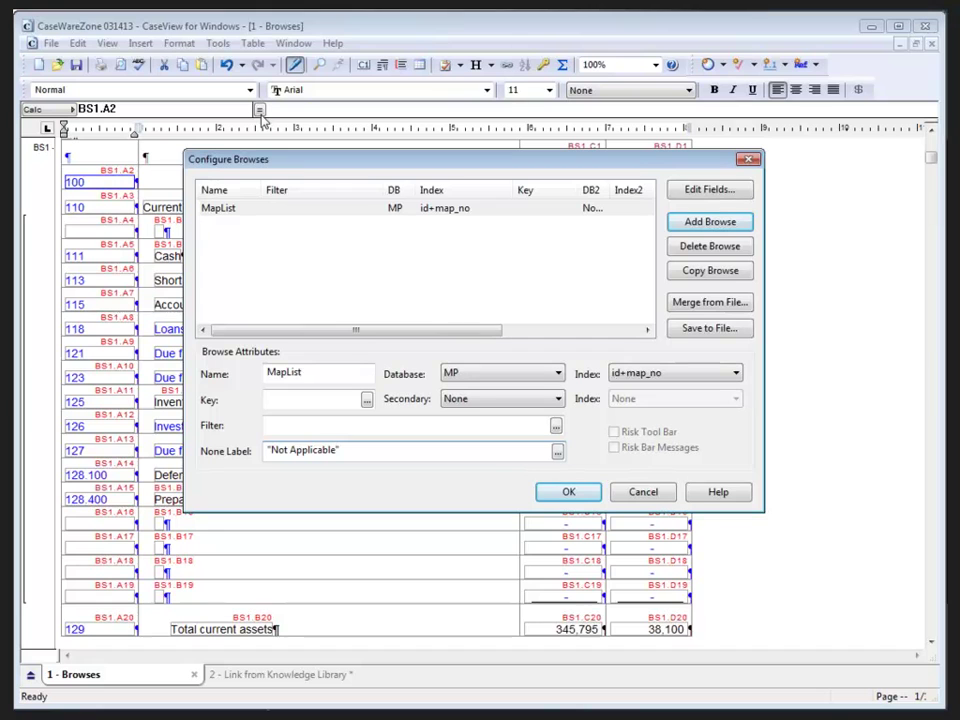
- Add a field titled "Map No", including the quotation marks, to the MapList browse
{"action": "left_click", "coordinate": [690, 193]}
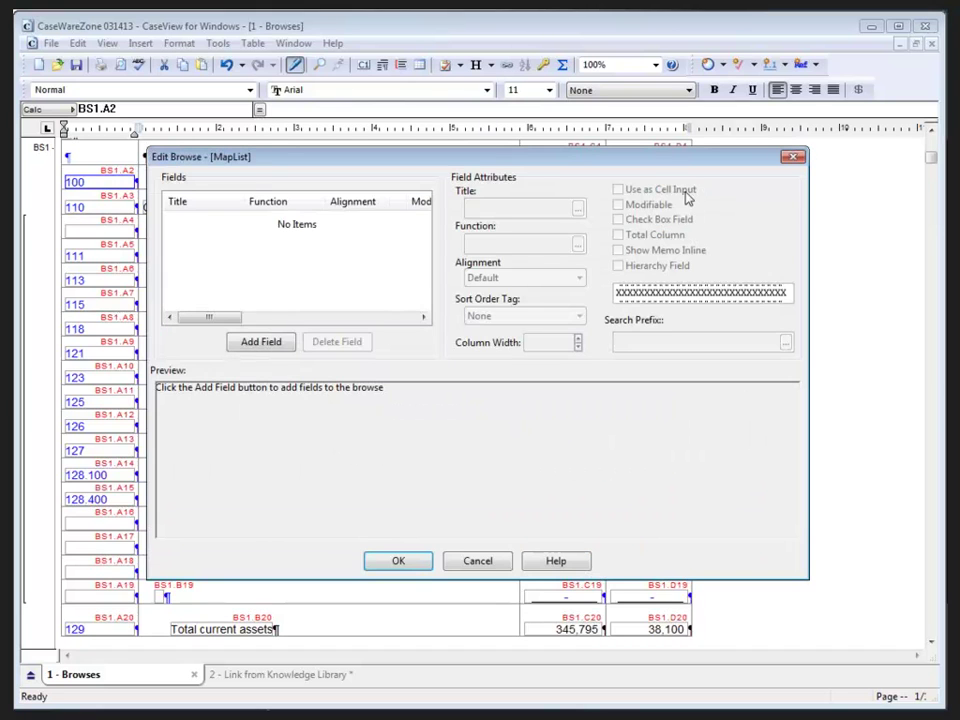
{"action": "left_click", "coordinate": [276, 345]}
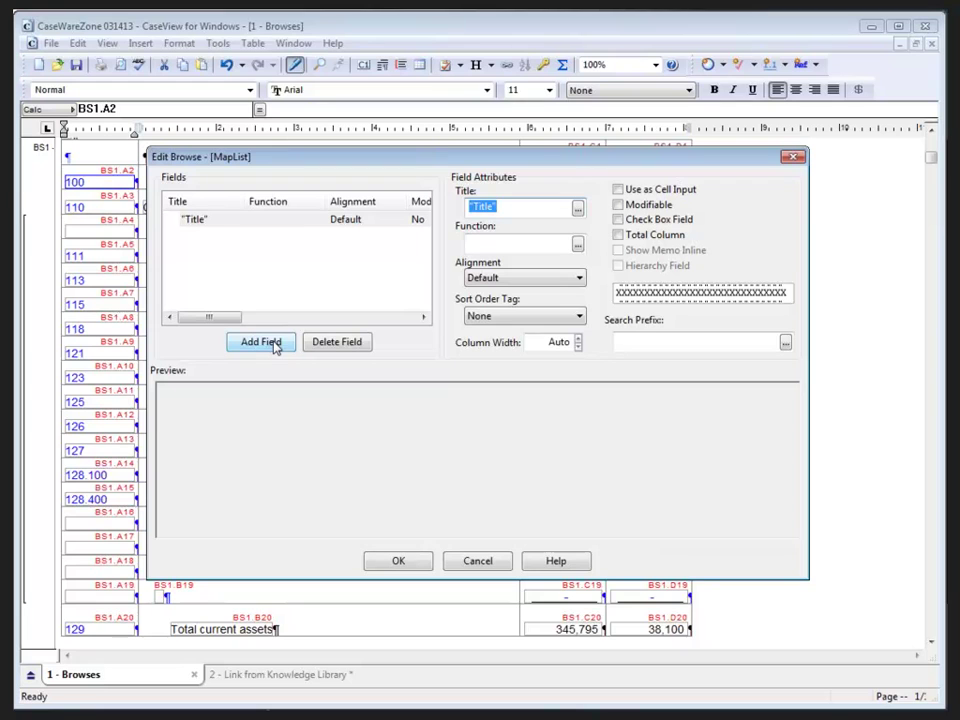
{"action": "key", "text": "BackSpace"}
{"action": "type", "text": "\"Map No"}
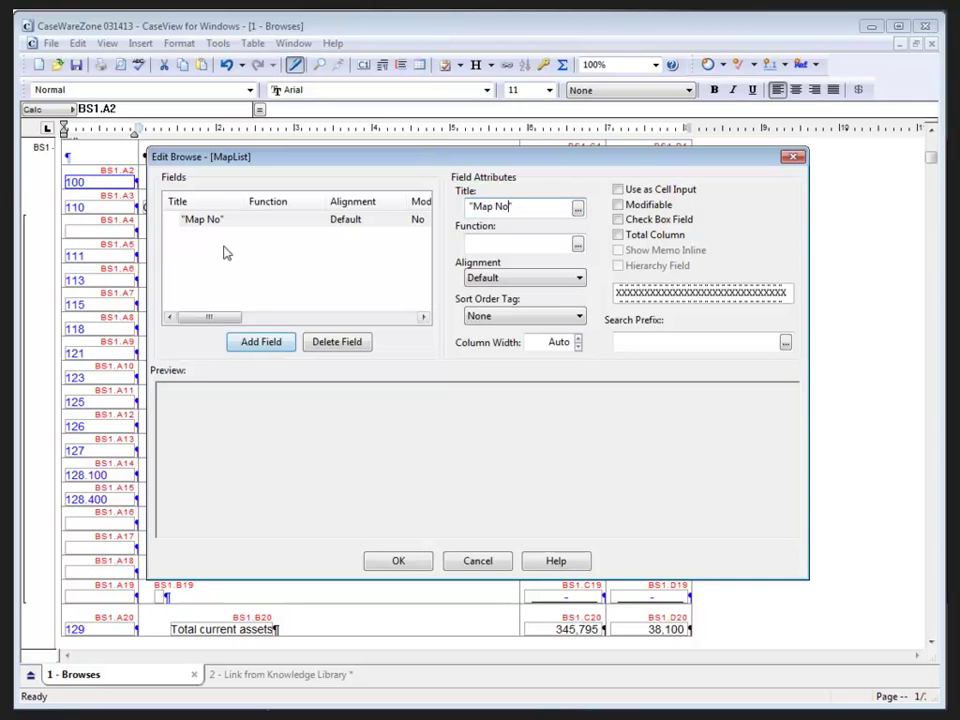
{"action": "left_click", "coordinate": [208, 220]}
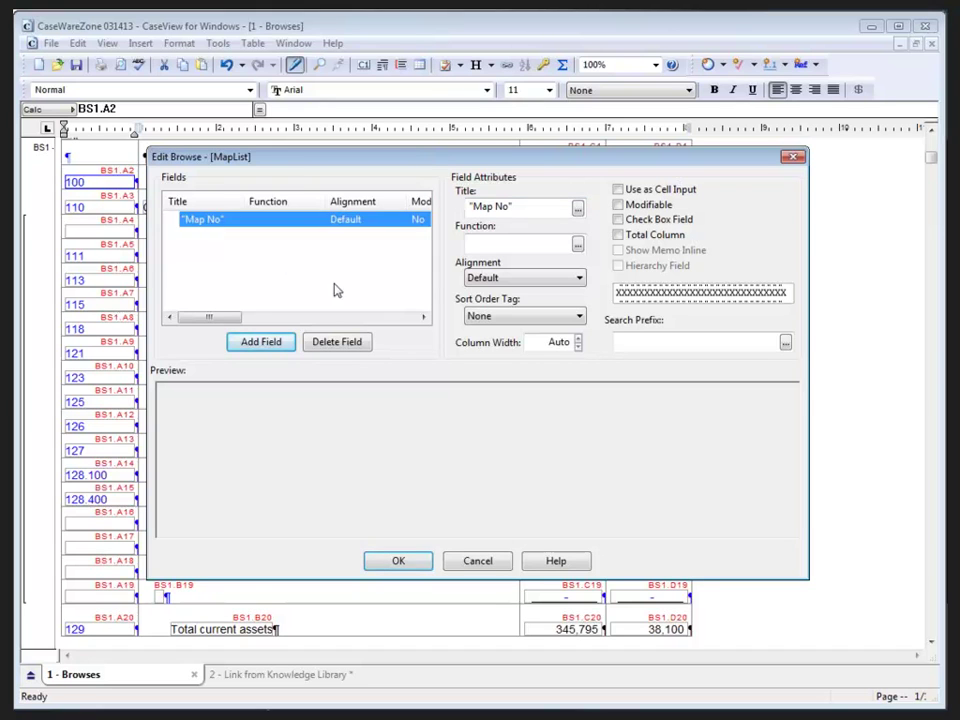
- Set the "Map No" field's function to MAP_NO and its column width to 10
{"action": "left_click", "coordinate": [486, 244]}
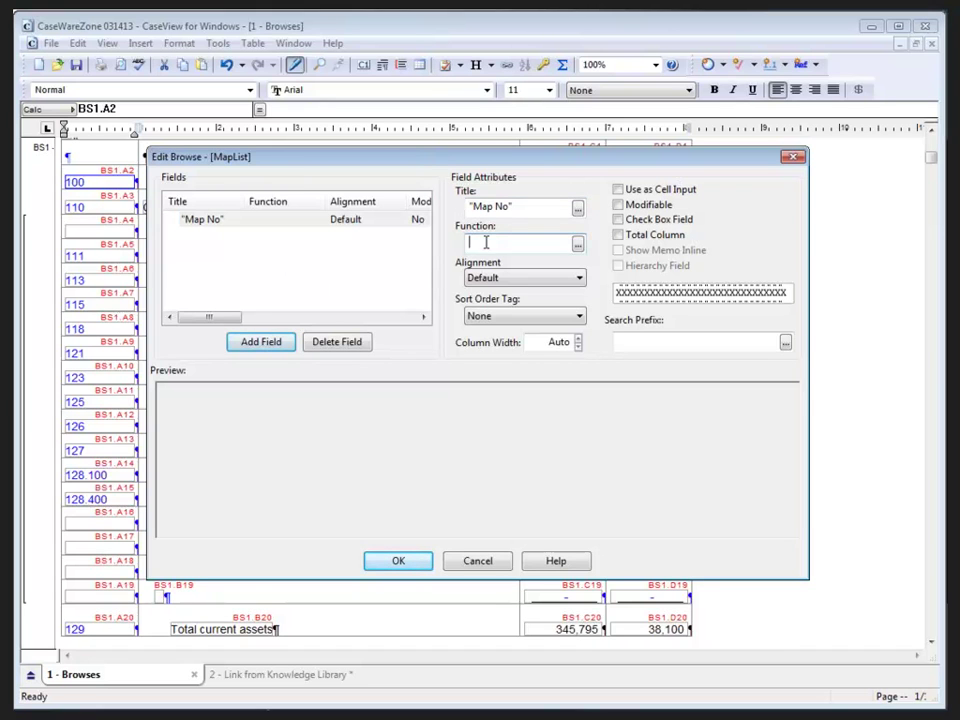
{"action": "left_click", "coordinate": [578, 245]}
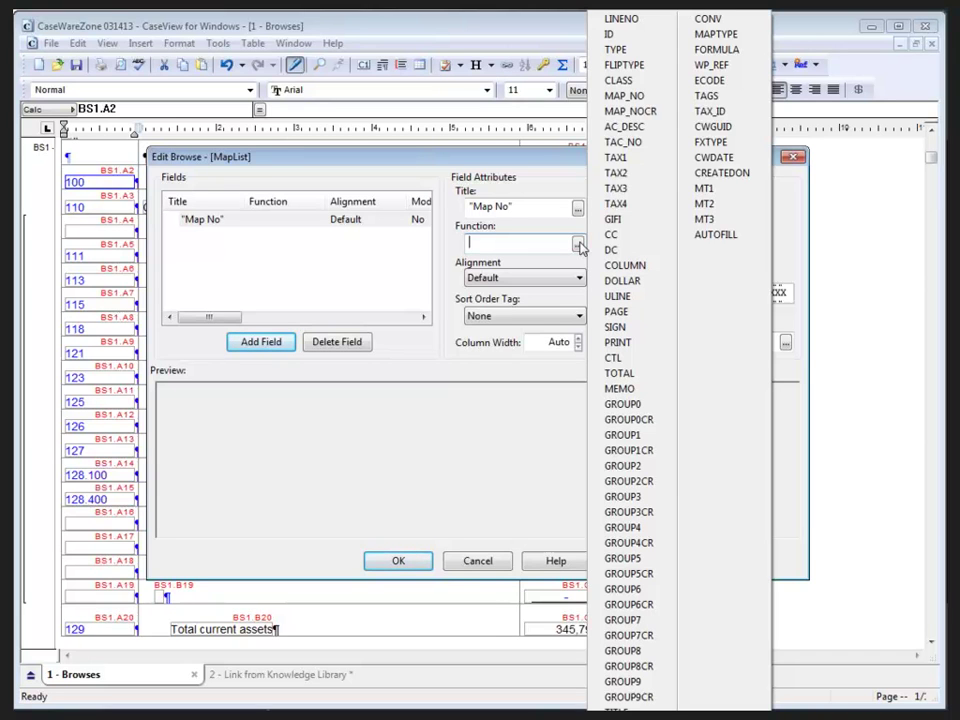
{"action": "left_click", "coordinate": [603, 98]}
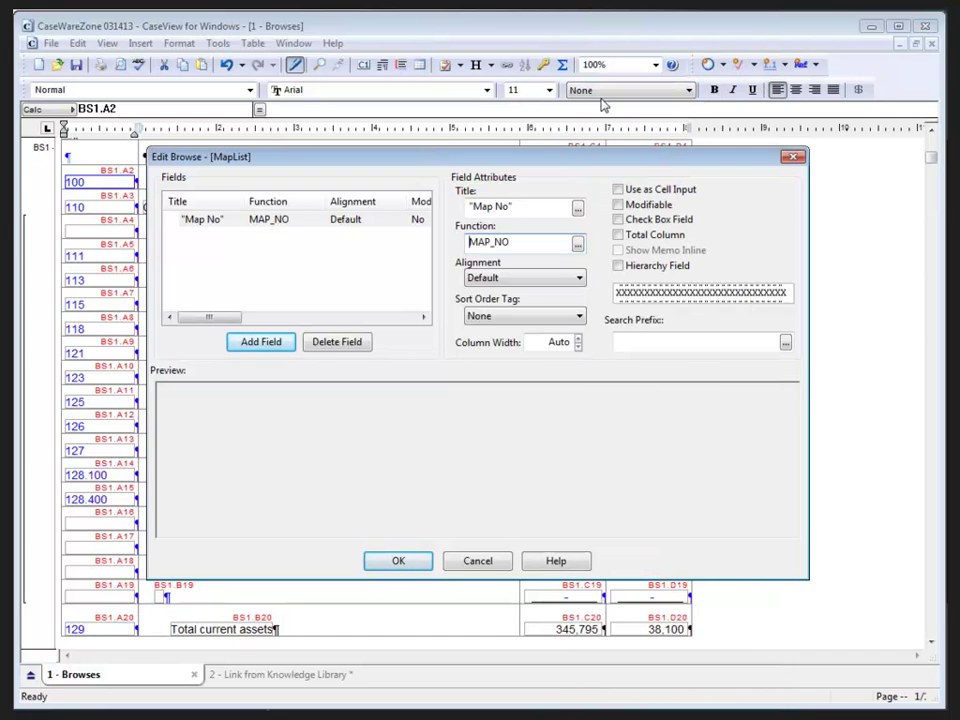
{"action": "left_click", "coordinate": [548, 342]}
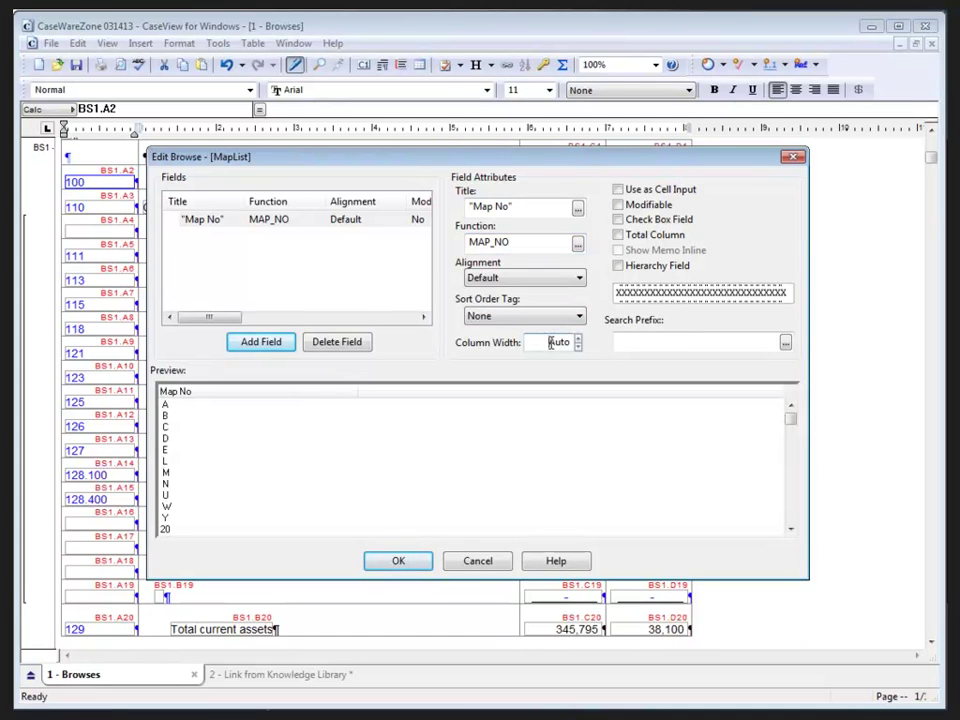
{"action": "left_click_drag", "start_coordinate": [552, 342], "coordinate": [580, 340]}
{"action": "type", "text": "10"}
{"action": "left_click", "coordinate": [790, 452]}
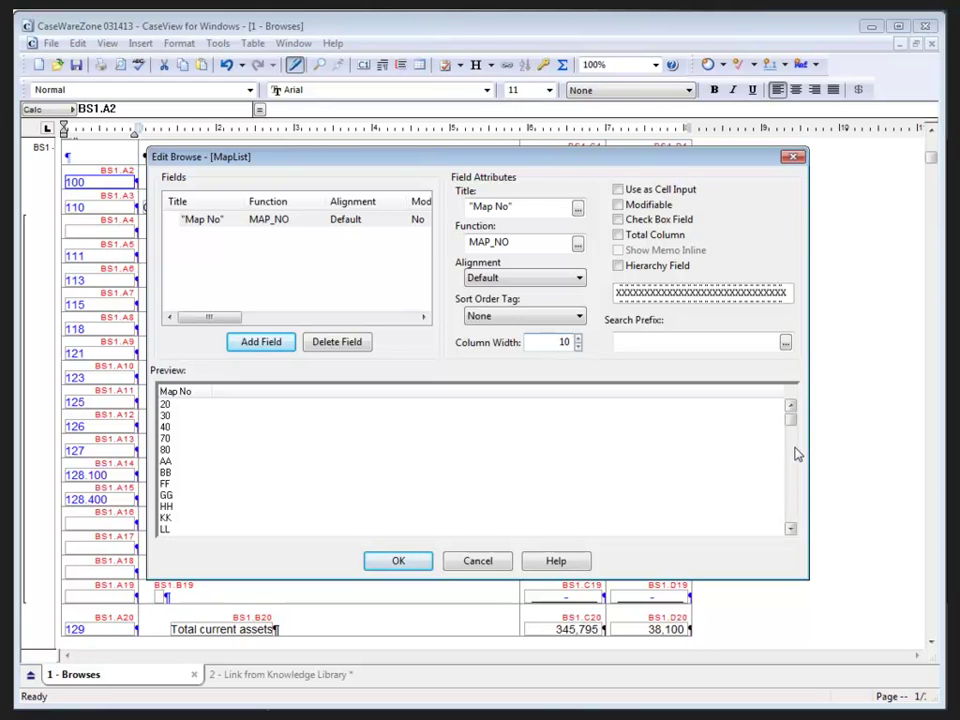
{"action": "left_click_drag", "start_coordinate": [793, 422], "coordinate": [790, 393]}
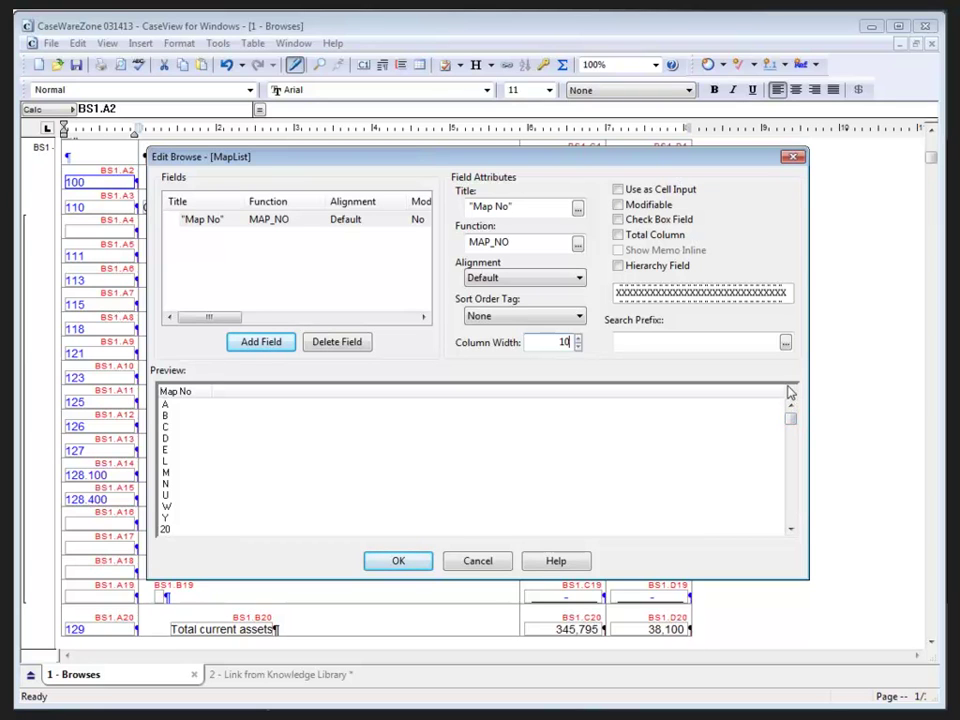
- Add a field titled "Name", including the quotation marks, with the function AC_DESC to the MapList browse
{"action": "left_click", "coordinate": [268, 345]}
{"action": "type", "text": "\""}
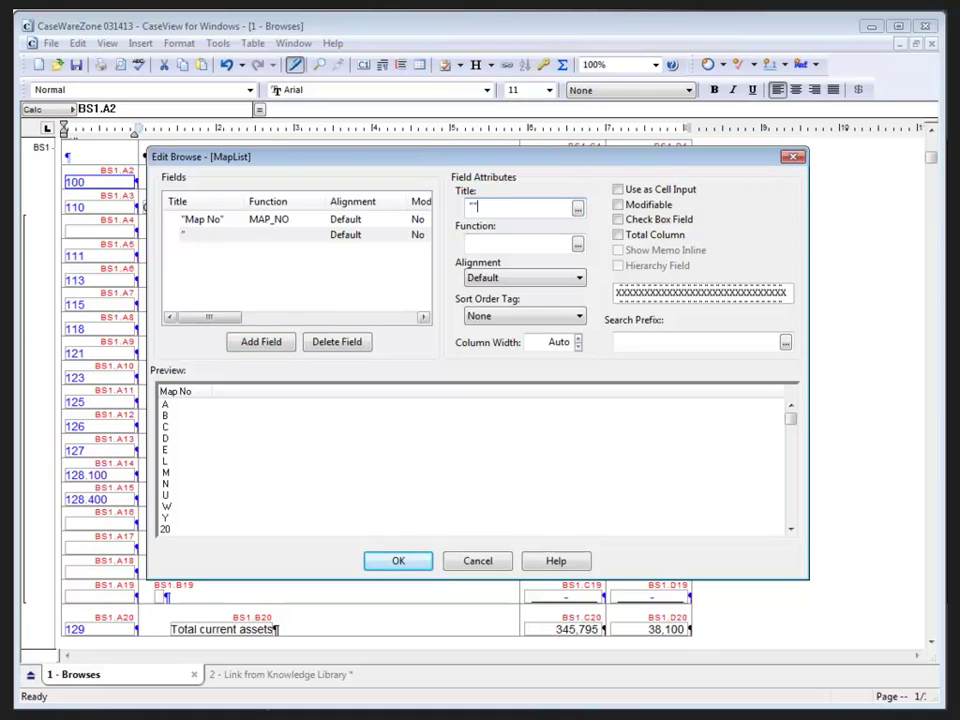
{"action": "type", "text": "Name"}
{"action": "left_click", "coordinate": [476, 245]}
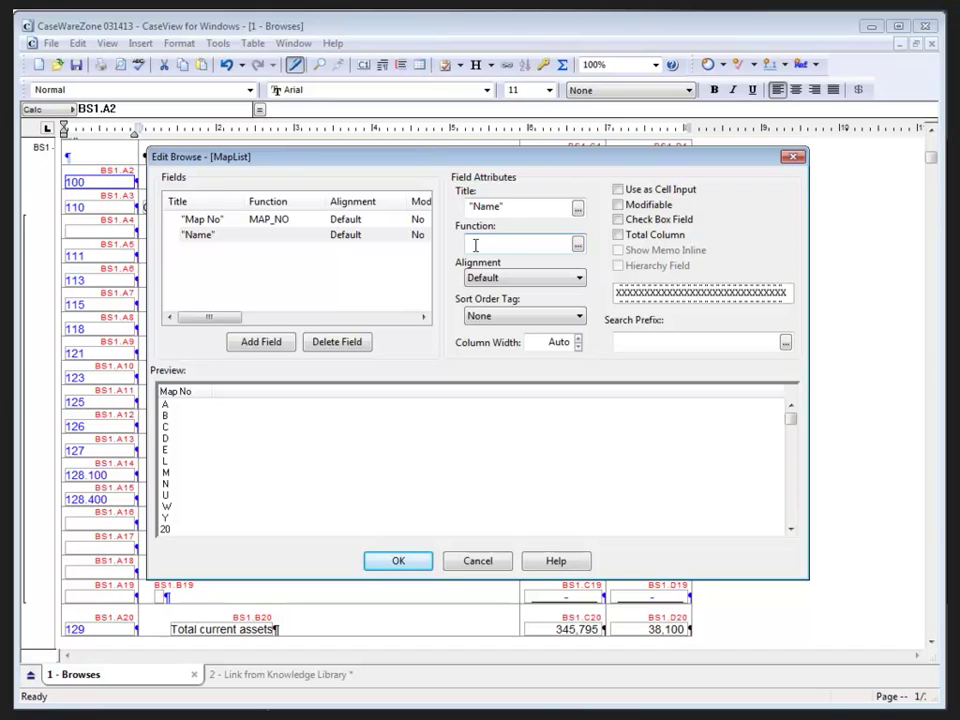
{"action": "left_click", "coordinate": [577, 245]}
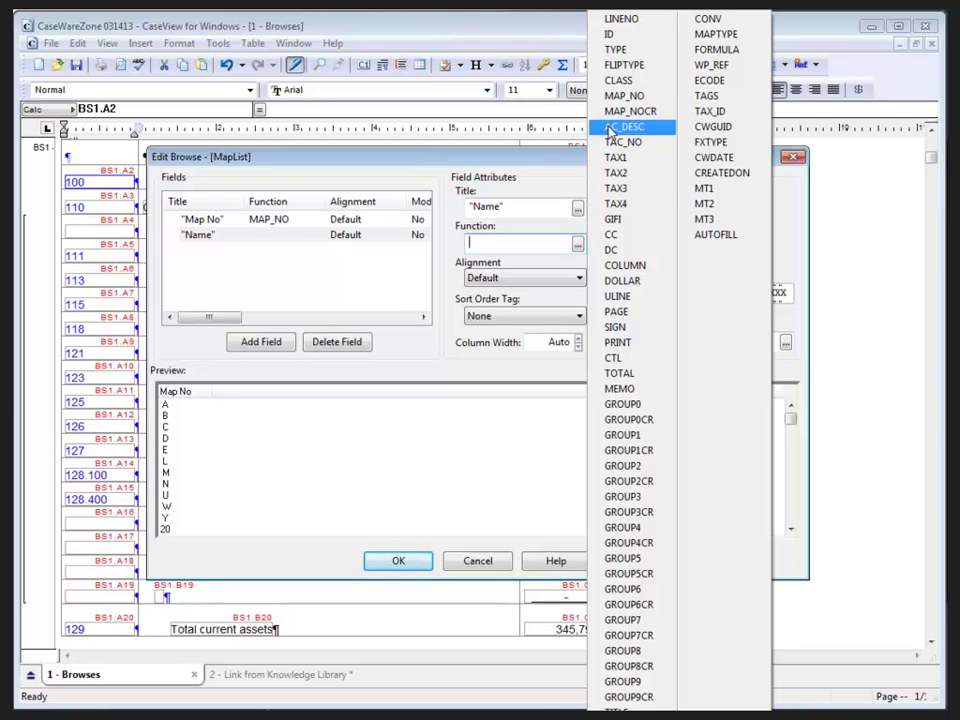
{"action": "left_click", "coordinate": [609, 127]}
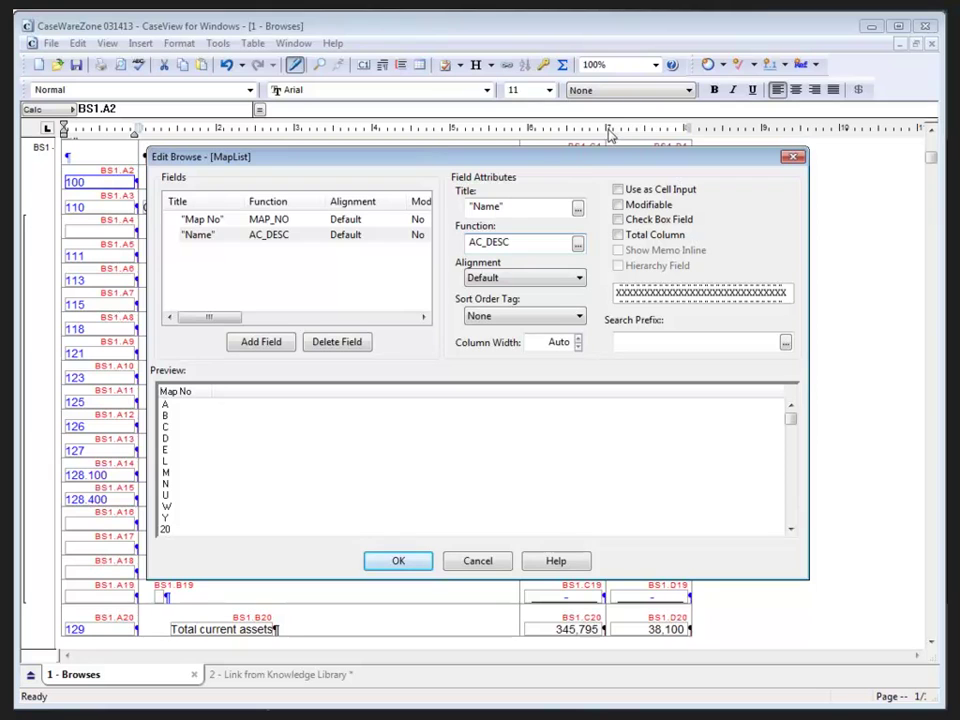
{"action": "left_click", "coordinate": [290, 236]}
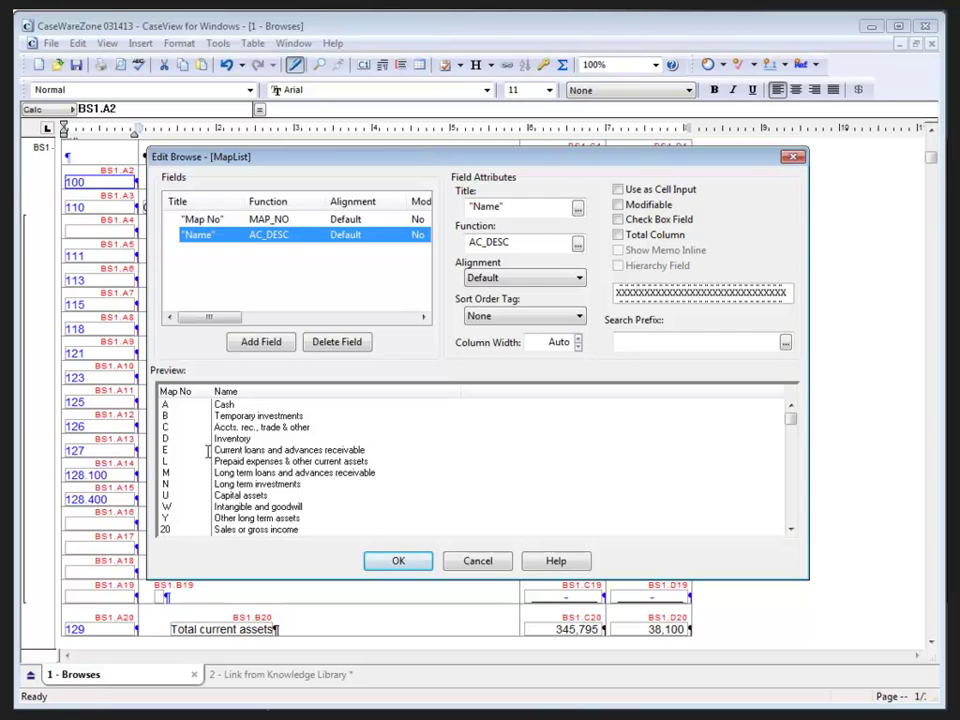
- Add a field titled "Current Year", including the quotation marks, to the MapList browse
{"action": "left_click", "coordinate": [272, 349]}
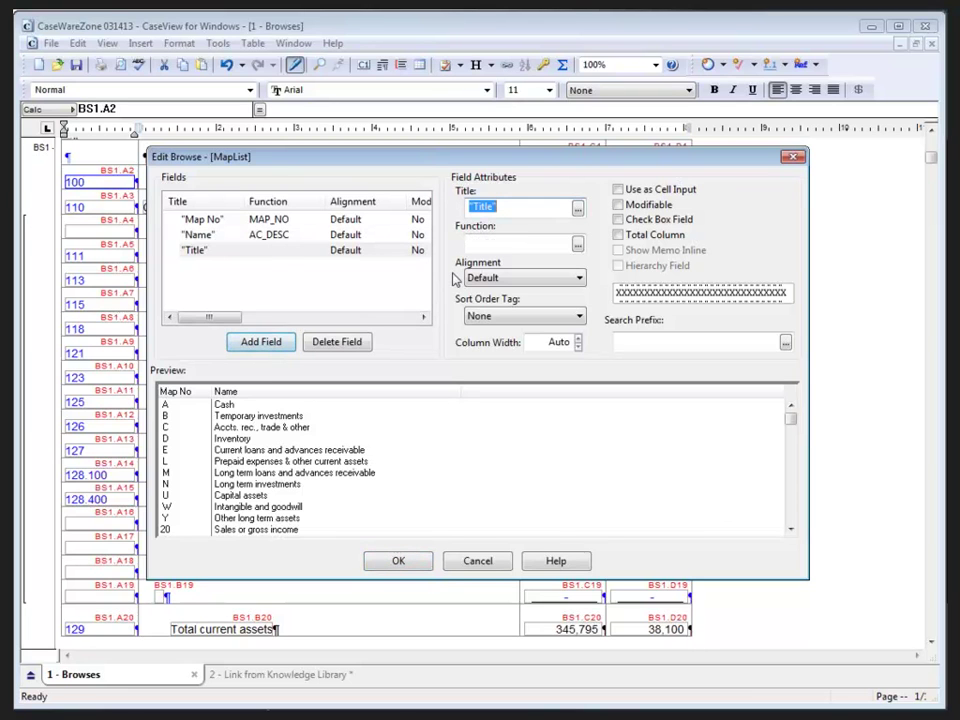
{"action": "type", "text": "\"C"}
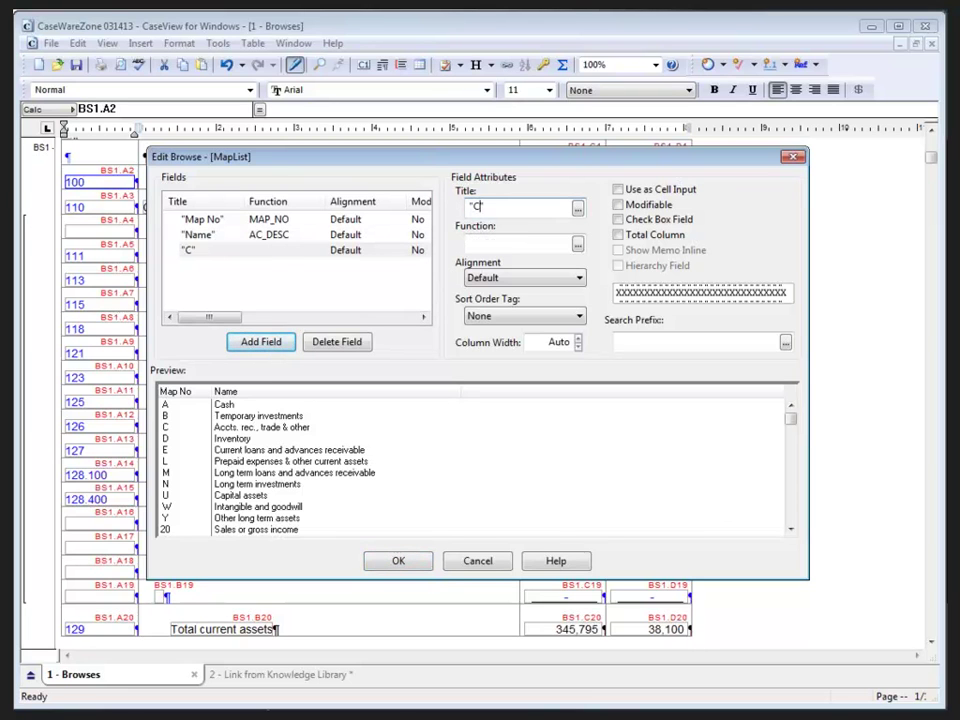
{"action": "type", "text": "urrent Year"}
{"action": "left_click", "coordinate": [577, 246]}
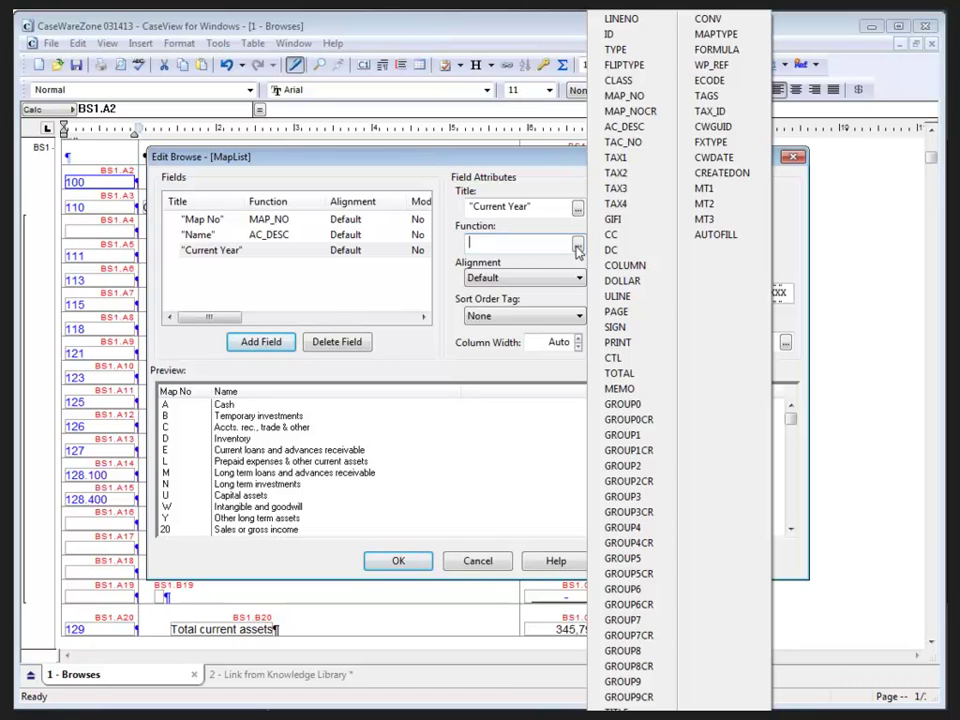
{"action": "left_click", "coordinate": [540, 245]}
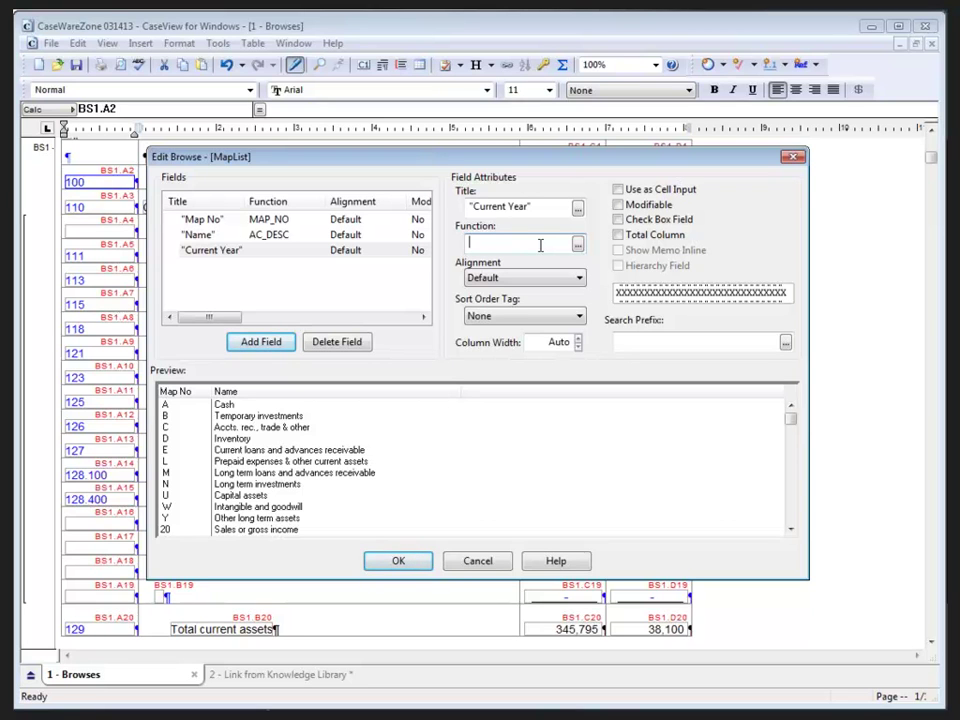
- Set the "Current Year" field's function to MAP("YR0:BR",MAP_NO), with MAP_NO in capitals
{"action": "type", "text": "MAP("}
{"action": "type", "text": "\"\""}
{"action": "type", "text": "YR0"}
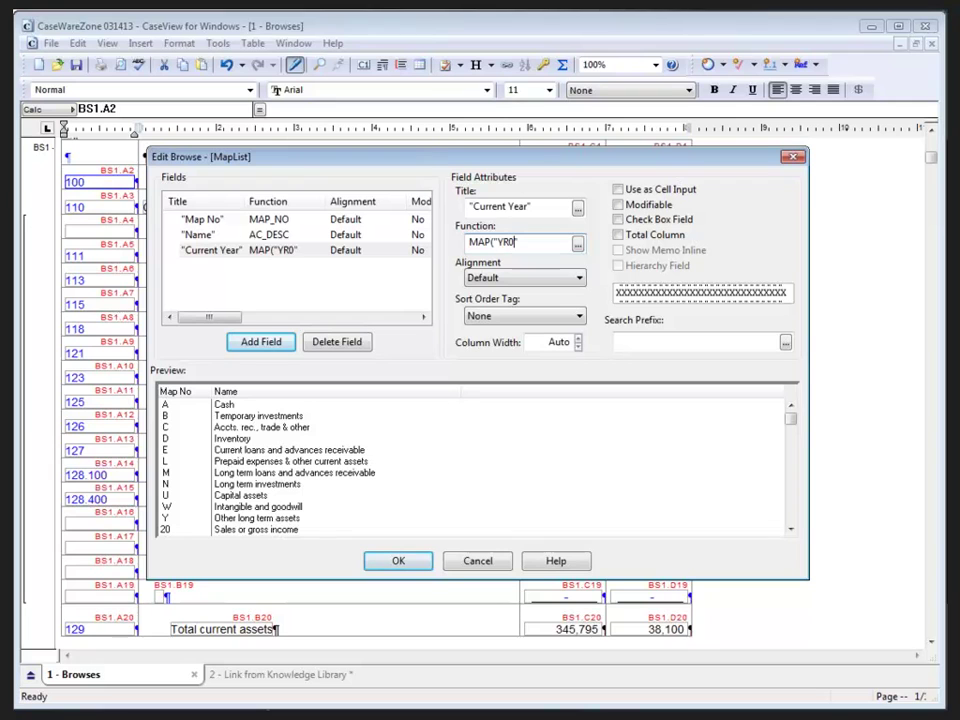
{"action": "type", "text": ":R"}
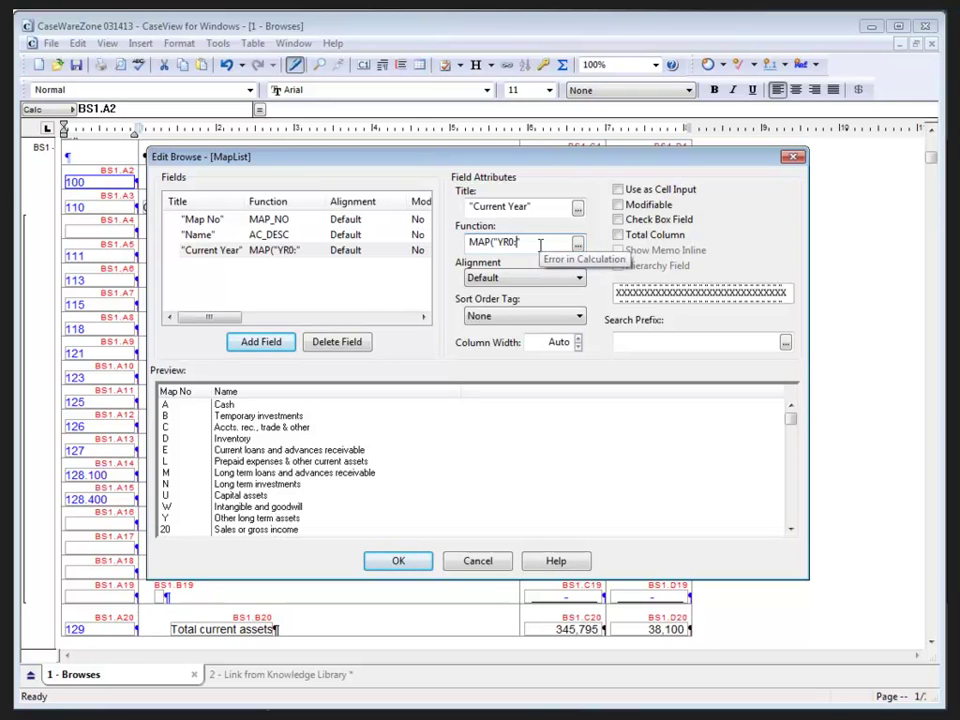
{"action": "key", "text": "BackSpace"}
{"action": "type", "text": "BR\",)"}
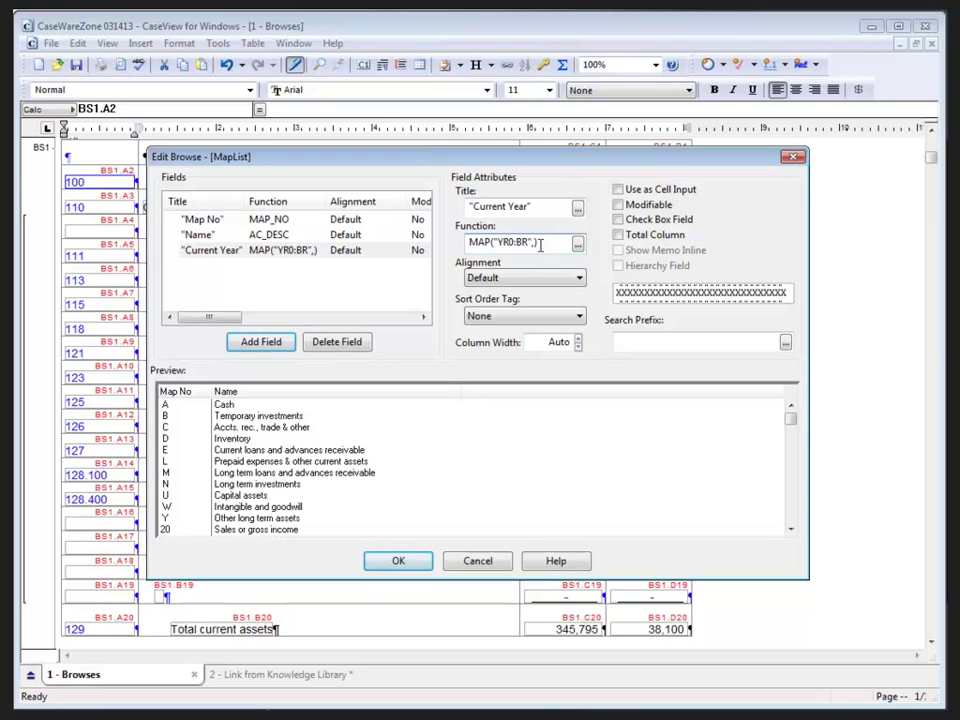
{"action": "type", "text": "map_no"}
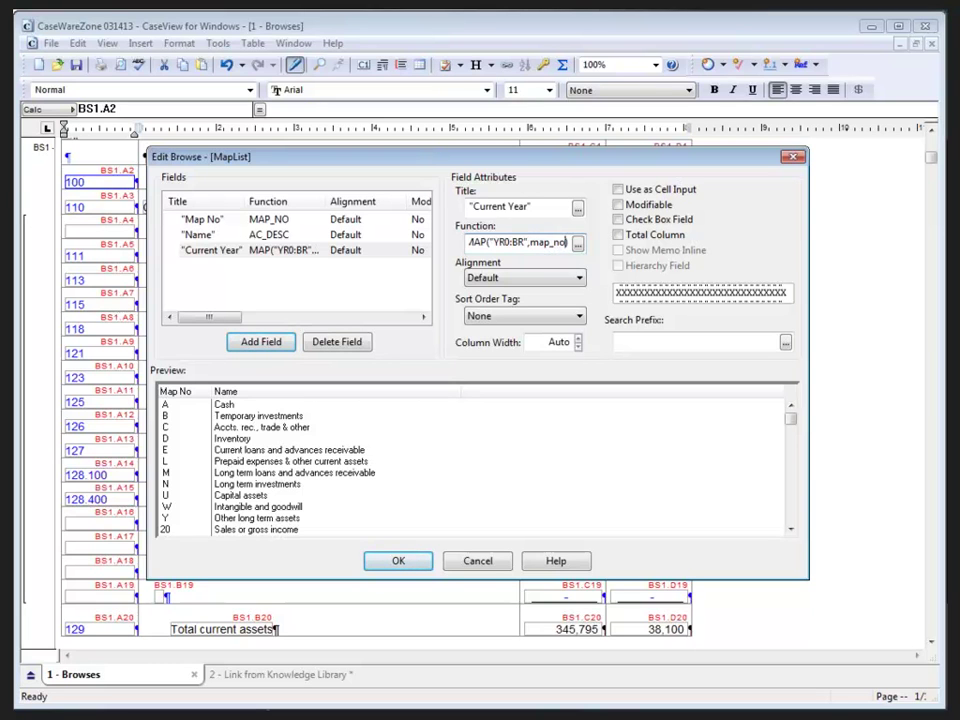
{"action": "key", "text": "shift+Left"}
{"action": "key", "text": "shift+Left"}
{"action": "key", "text": "shift+Left"}
{"action": "key", "text": "shift+Left"}
{"action": "key", "text": "shift+Left"}
{"action": "key", "text": "shift+Left"}
{"action": "key", "text": "shift+Left"}
{"action": "type", "text": "MAP_NO"}
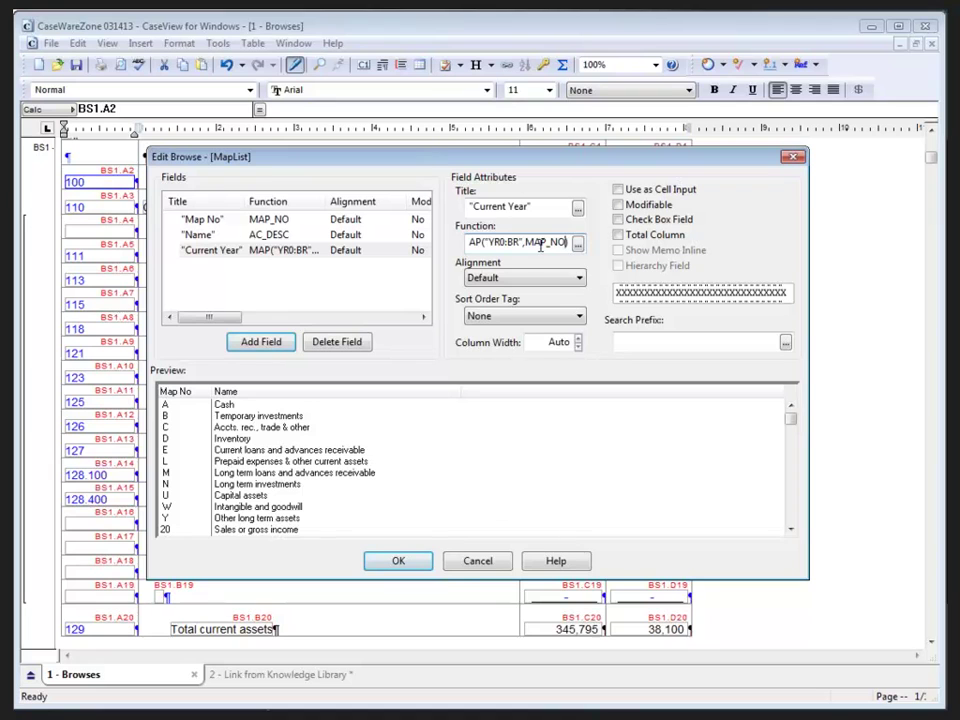
{"action": "key", "text": "Return"}
- Copy the "Current Year" field's function and check the current year balances in the browse preview
{"action": "key", "text": "ctrl+c"}
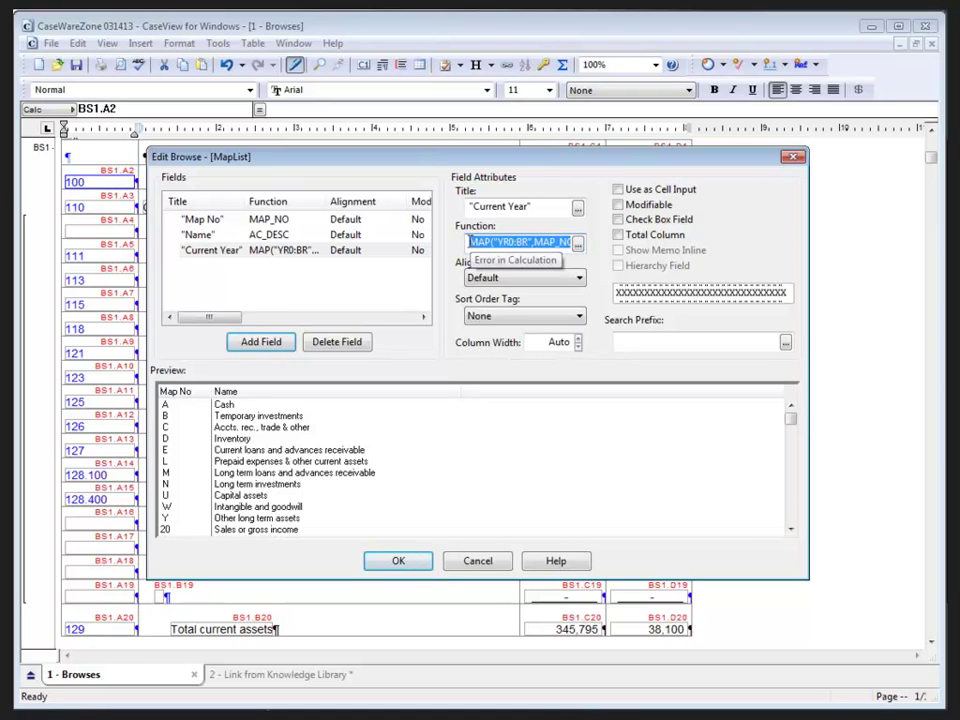
{"action": "left_click", "coordinate": [469, 242]}
{"action": "left_click", "coordinate": [276, 251]}
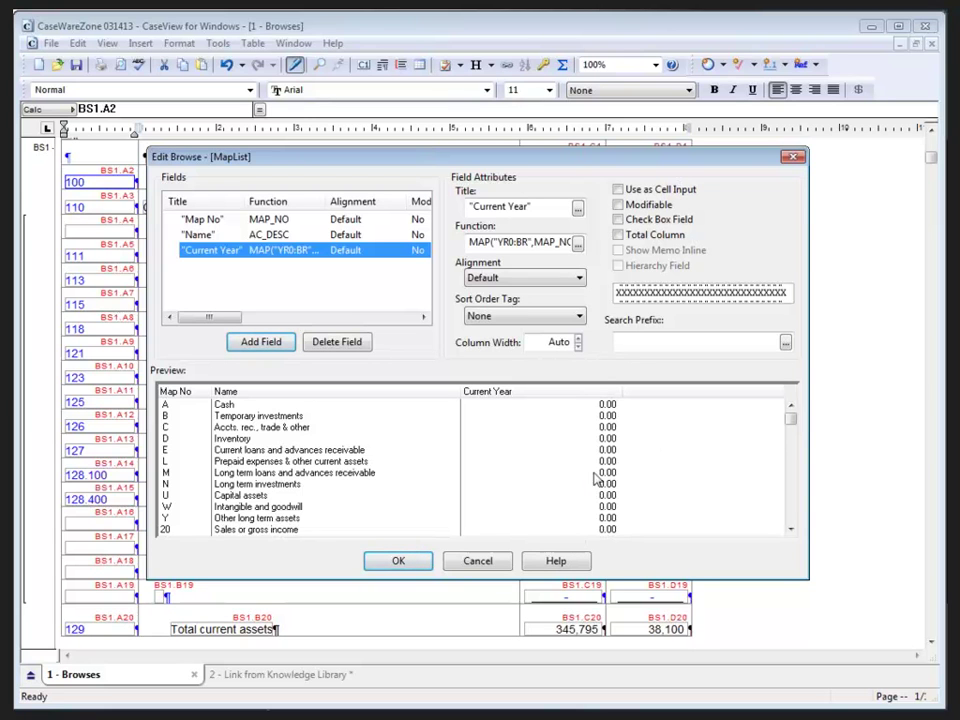
{"action": "left_click_drag", "start_coordinate": [791, 420], "coordinate": [791, 431]}
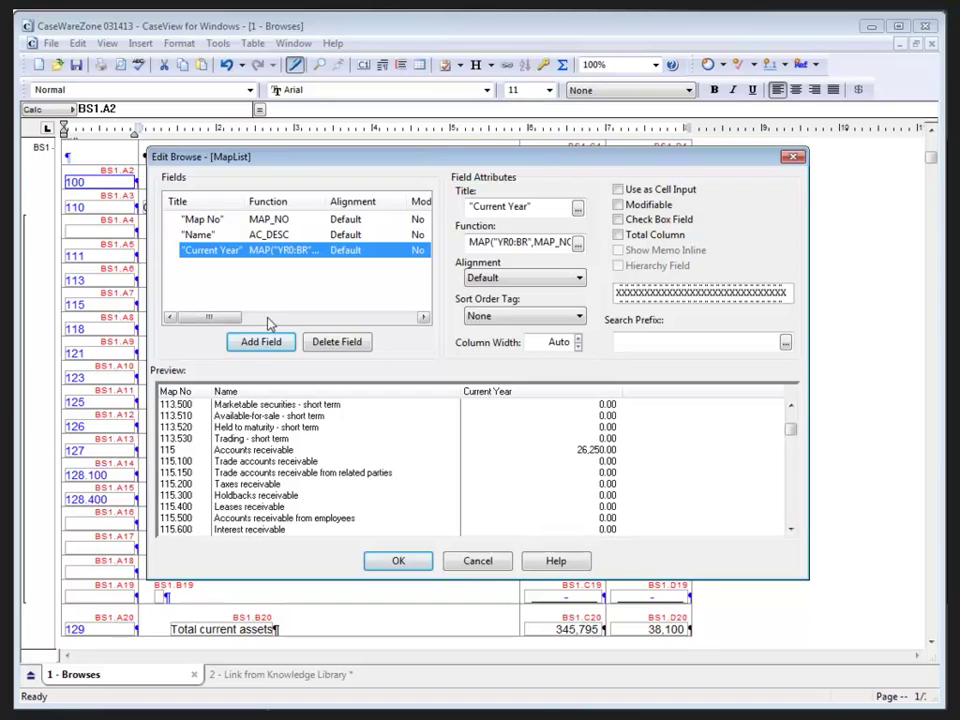
- Add a field titled "Prior Year", including the quotation marks, below the "Current Year" field
{"action": "left_click", "coordinate": [262, 342]}
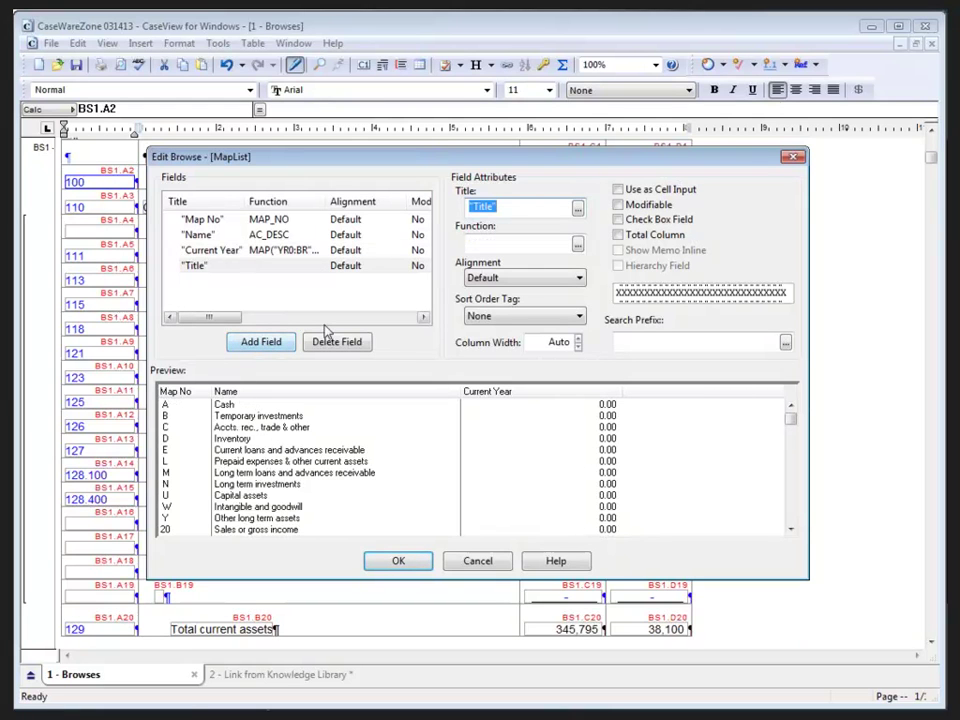
{"action": "key", "text": "BackSpace"}
{"action": "type", "text": "Prior Year"}
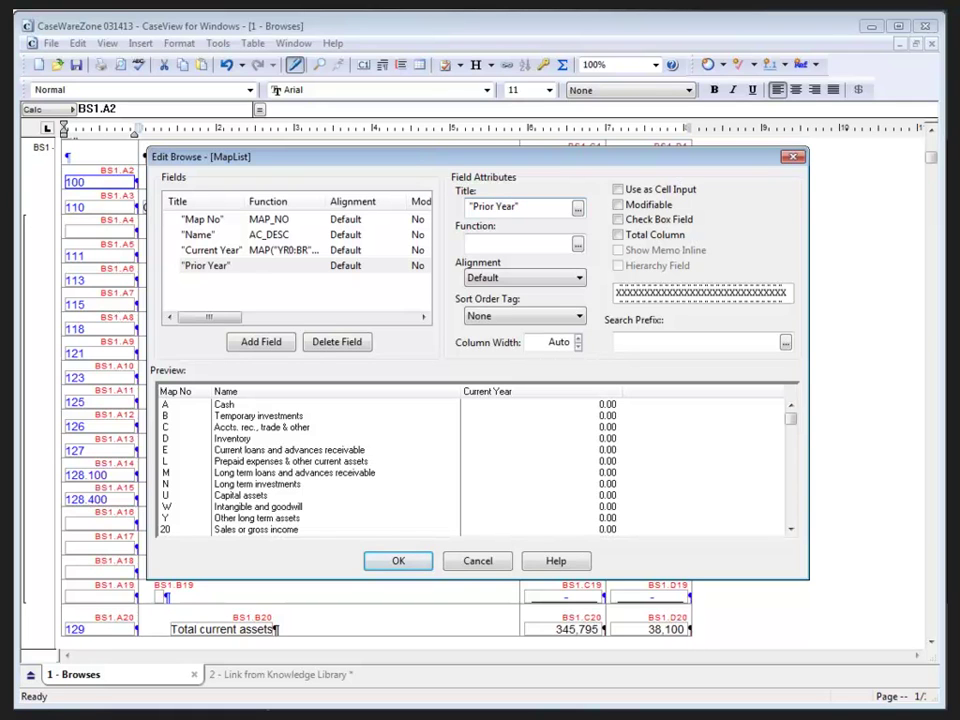
- Paste the copied function into the "Prior Year" field, change it to MAP("YR1:BR",MAP_NO) and accept the MapList fields
{"action": "left_click", "coordinate": [500, 241]}
{"action": "key", "text": "ctrl+v"}
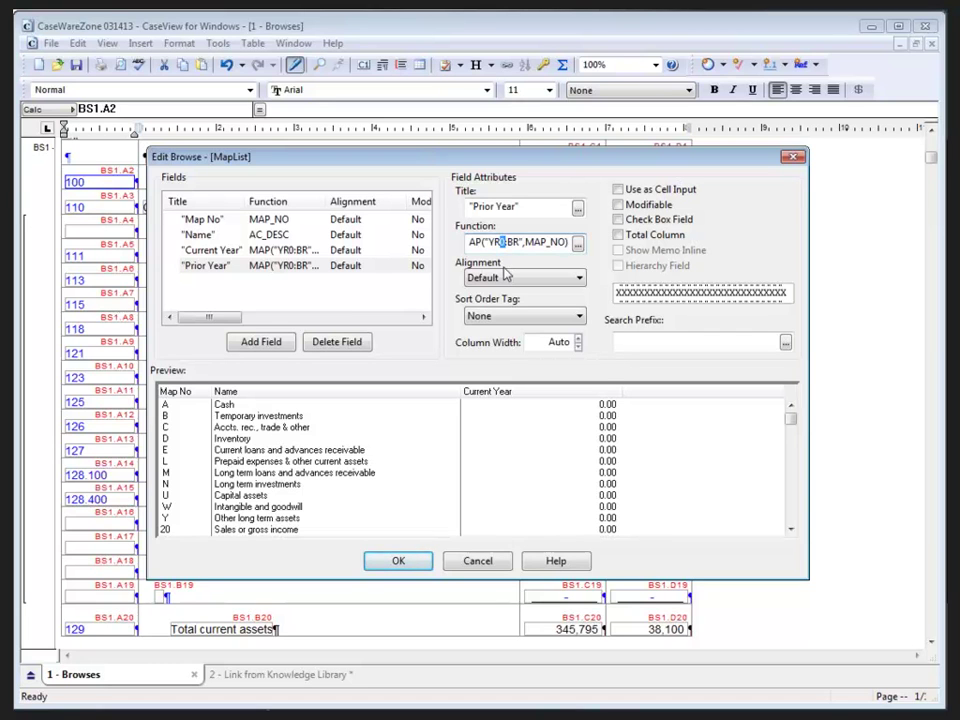
{"action": "type", "text": "1"}
{"action": "key", "text": "Home"}
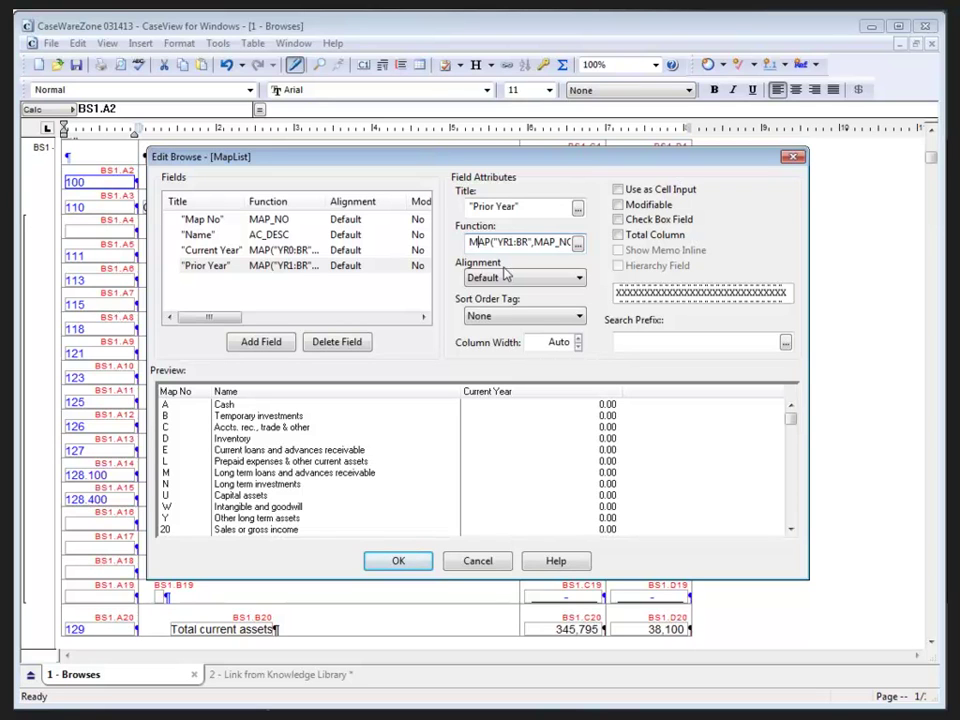
{"action": "key", "text": "Right"}
{"action": "key", "text": "Right"}
{"action": "key", "text": "Right"}
{"action": "key", "text": "Right"}
{"action": "key", "text": "Right"}
{"action": "key", "text": "Right"}
{"action": "key", "text": "Right"}
{"action": "key", "text": "Right"}
{"action": "key", "text": "Right"}
{"action": "key", "text": "Right"}
{"action": "key", "text": "Right"}
{"action": "key", "text": "Right"}
{"action": "key", "text": "Right"}
{"action": "key", "text": "Right"}
{"action": "key", "text": "Right"}
{"action": "key", "text": "Right"}
{"action": "key", "text": "Right"}
{"action": "key", "text": "Right"}
{"action": "key", "text": "Right"}
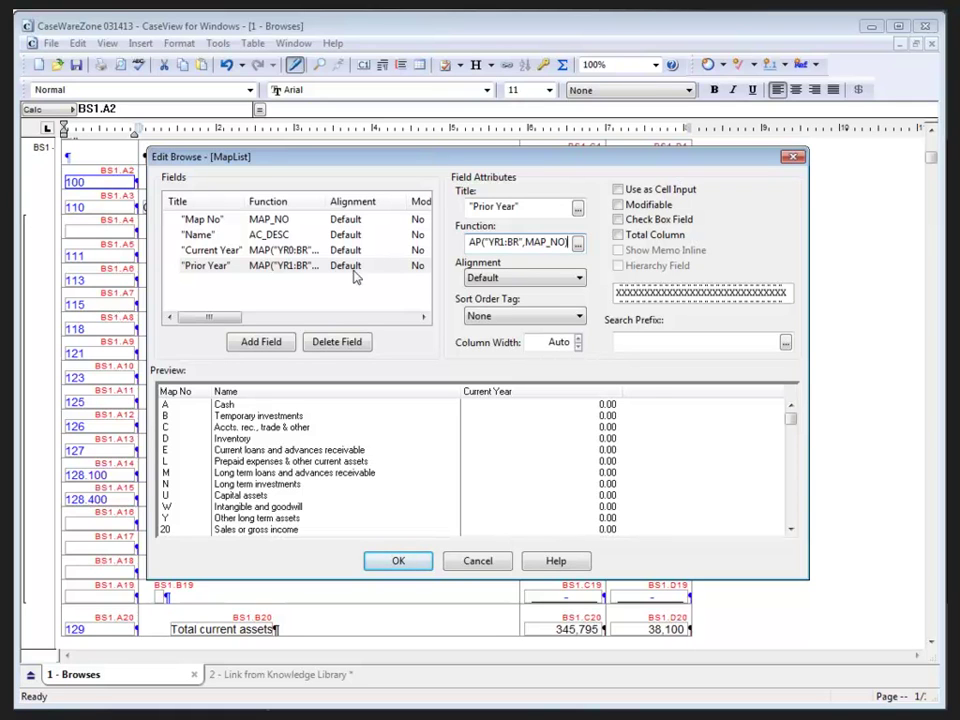
{"action": "left_click", "coordinate": [298, 268]}
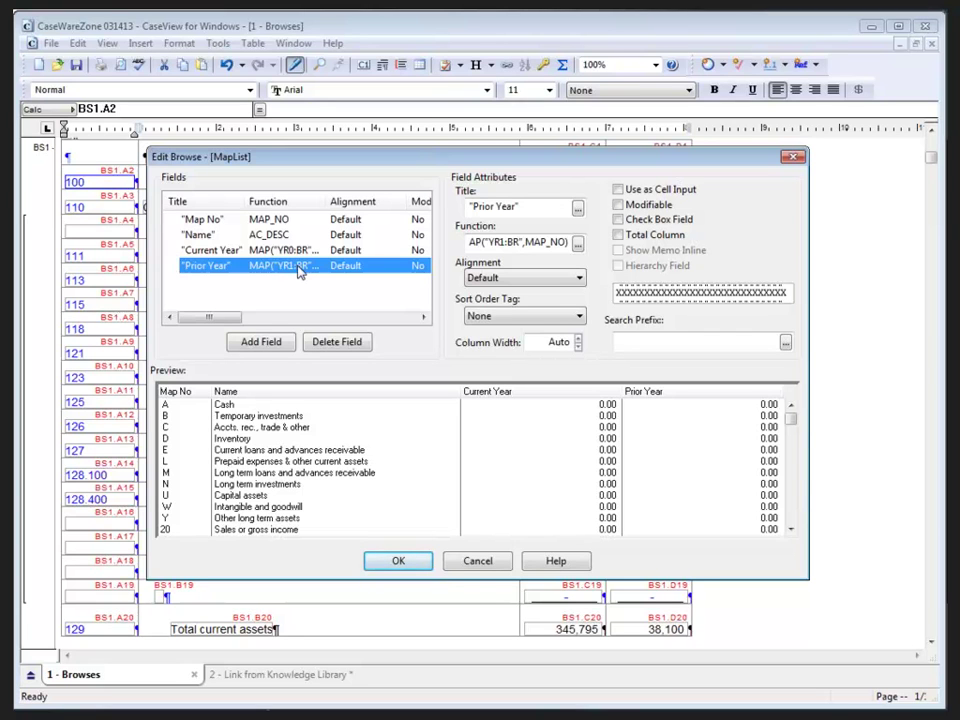
{"action": "left_click", "coordinate": [416, 564]}
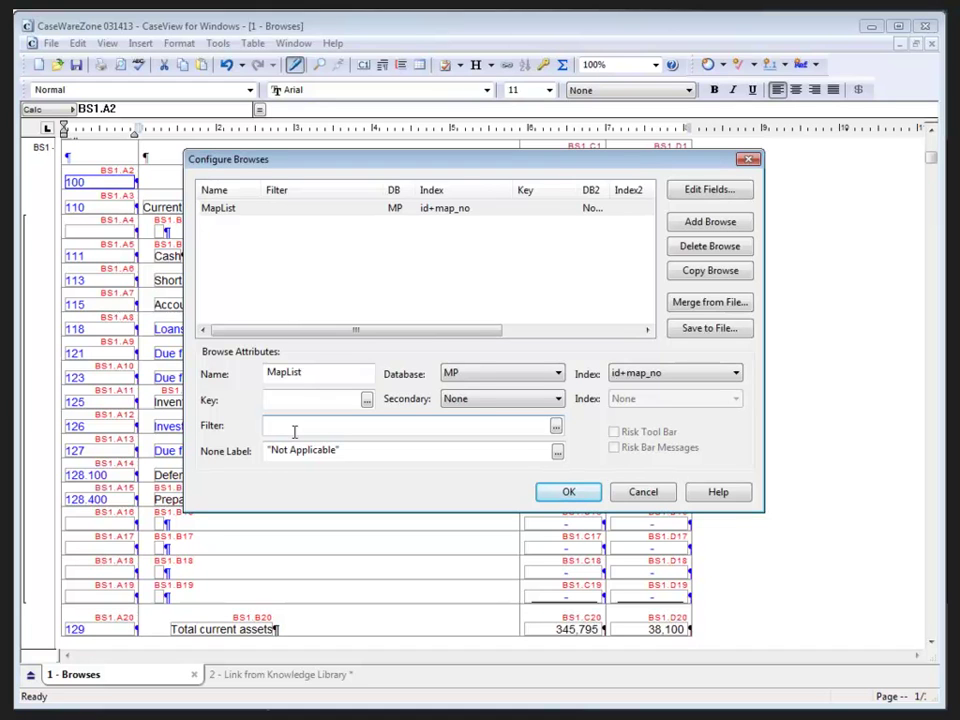
- Reopen the MapList fields, insert a field with the function ID after "Map No" and examine the ID values in the preview
{"action": "left_click", "coordinate": [678, 196]}
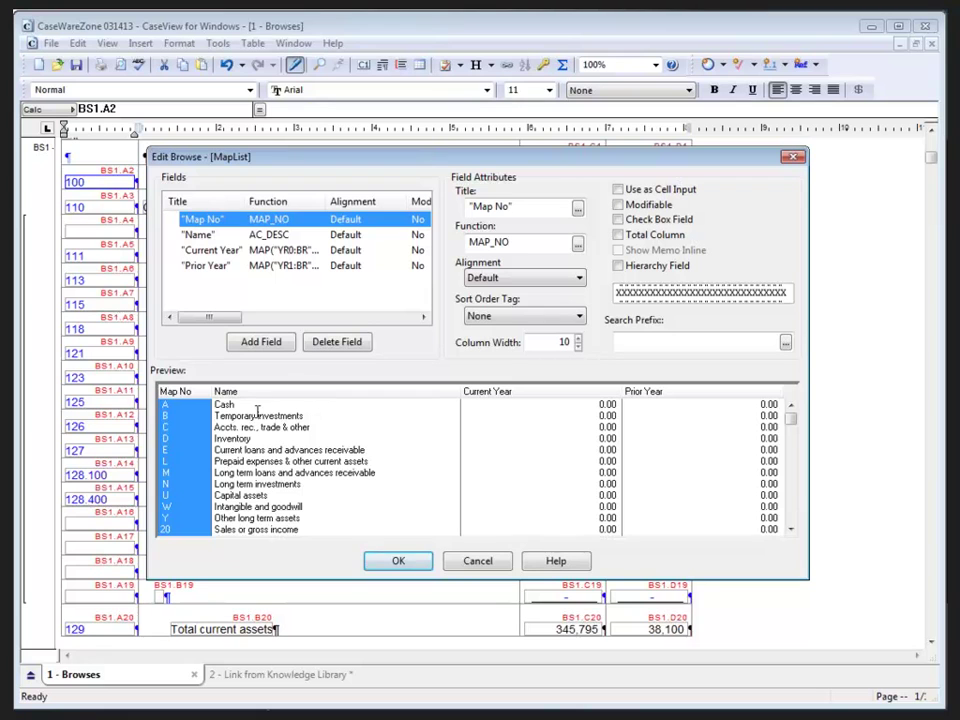
{"action": "left_click", "coordinate": [263, 342]}
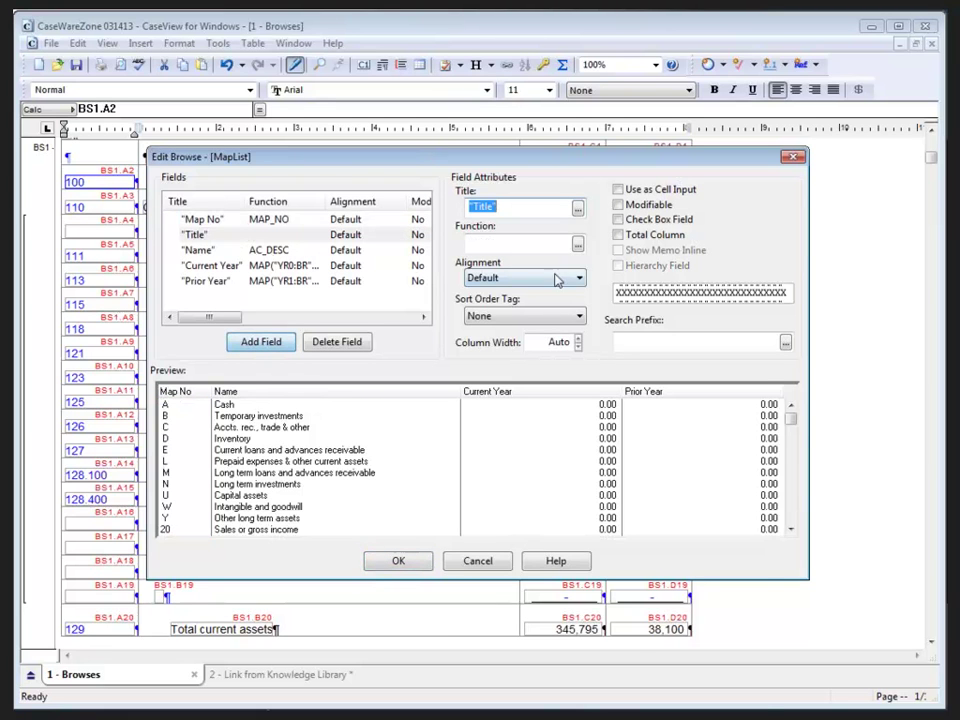
{"action": "left_click", "coordinate": [577, 247]}
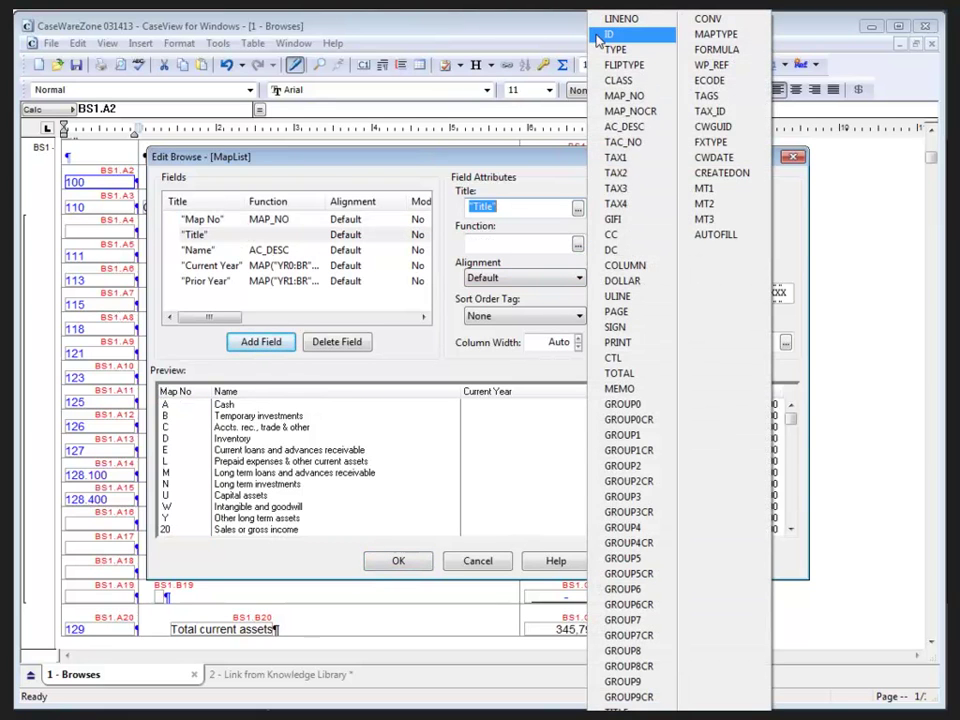
{"action": "left_click", "coordinate": [603, 36]}
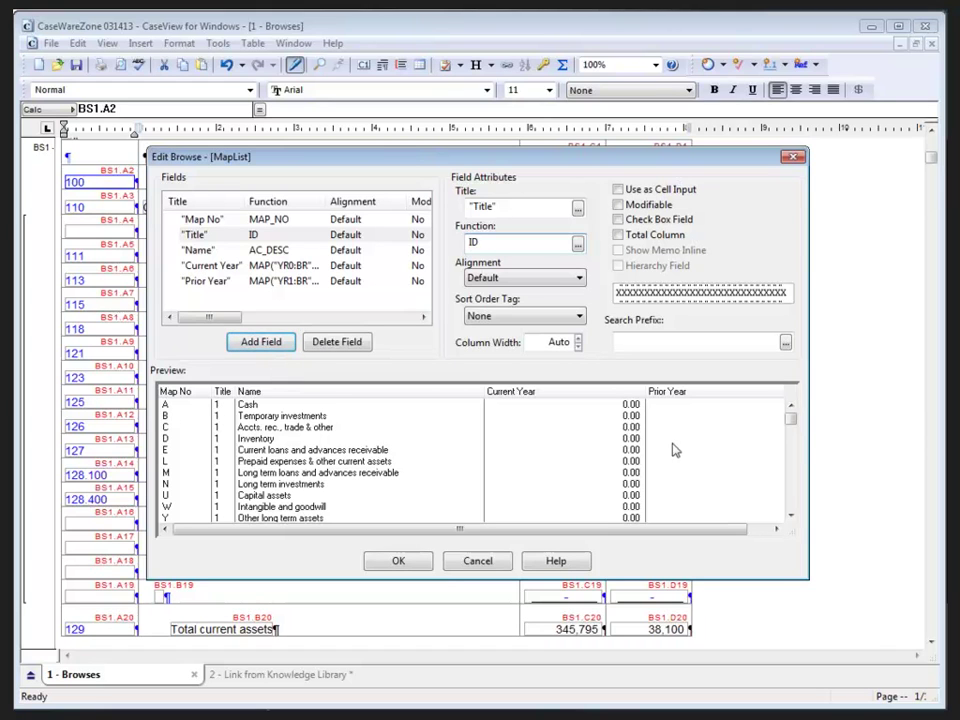
{"action": "left_click_drag", "start_coordinate": [793, 424], "coordinate": [791, 429]}
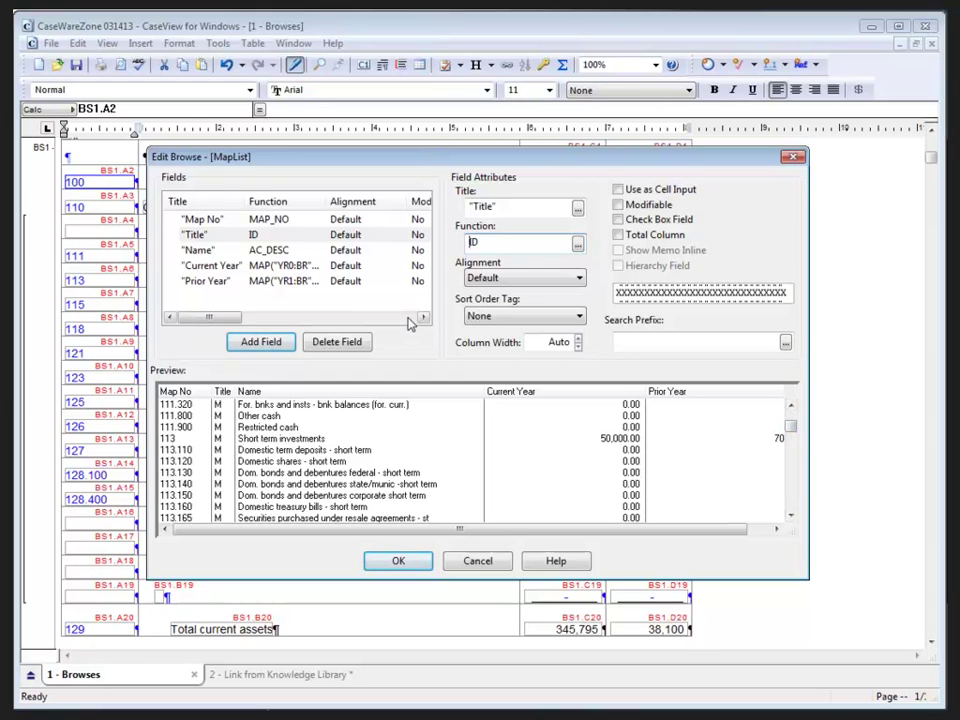
- Delete the ID field from the MapList fields, accept, and set the browse filter to ID="M"
{"action": "left_click", "coordinate": [336, 342]}
{"action": "left_click", "coordinate": [385, 563]}
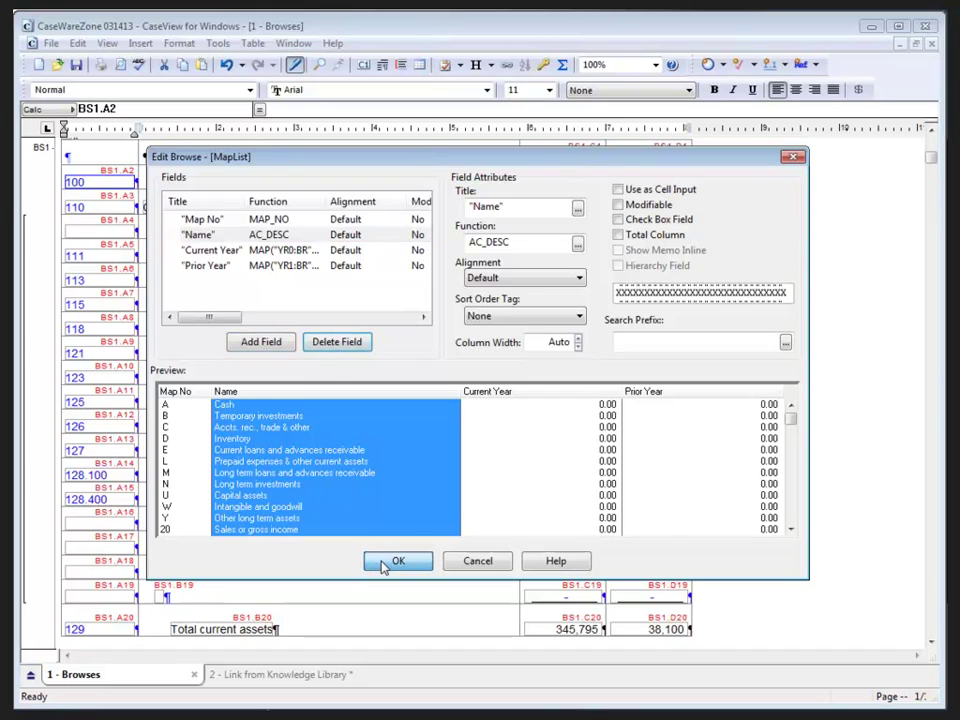
{"action": "left_click", "coordinate": [270, 424]}
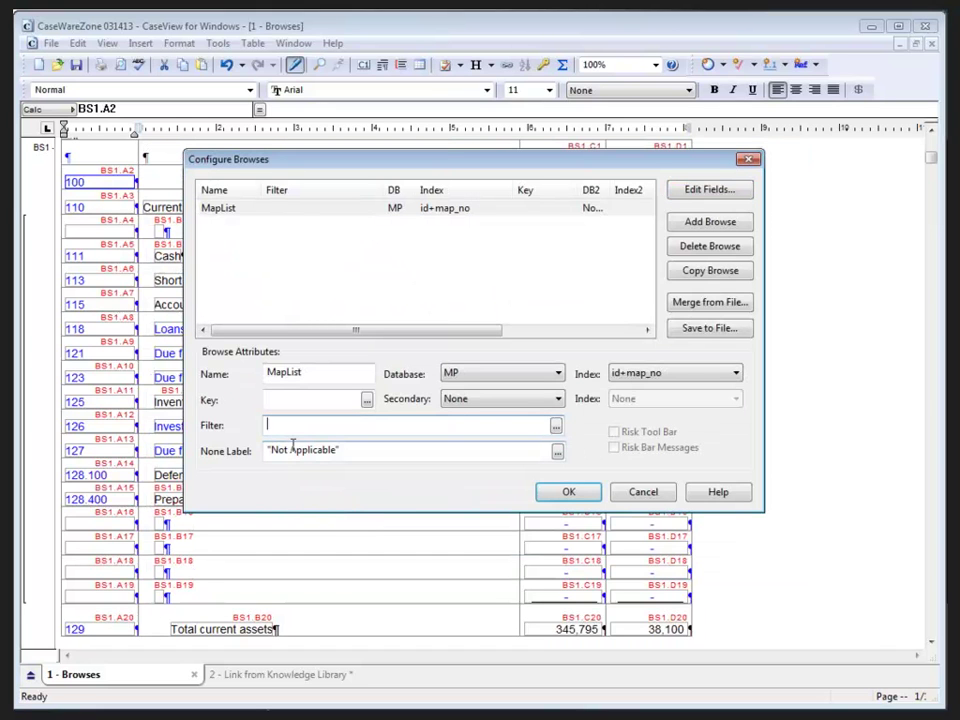
{"action": "type", "text": "ID"}
{"action": "type", "text": "=\"\""}
{"action": "type", "text": "M"}
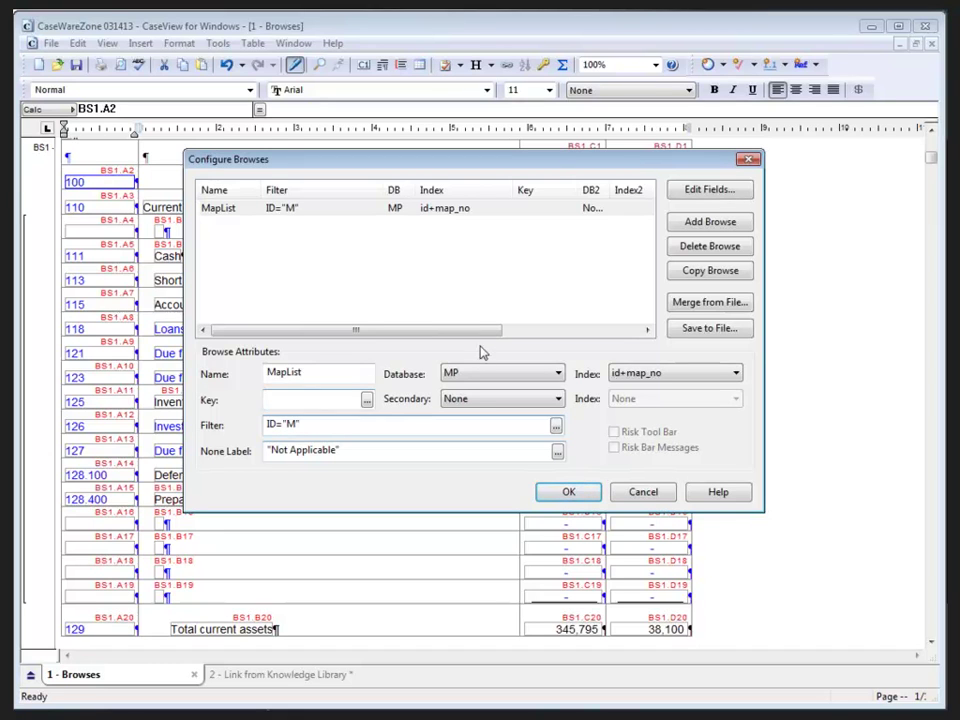
- Reopen the MapList fields and check which rows the filtered browse preview lists
{"action": "left_click", "coordinate": [709, 191]}
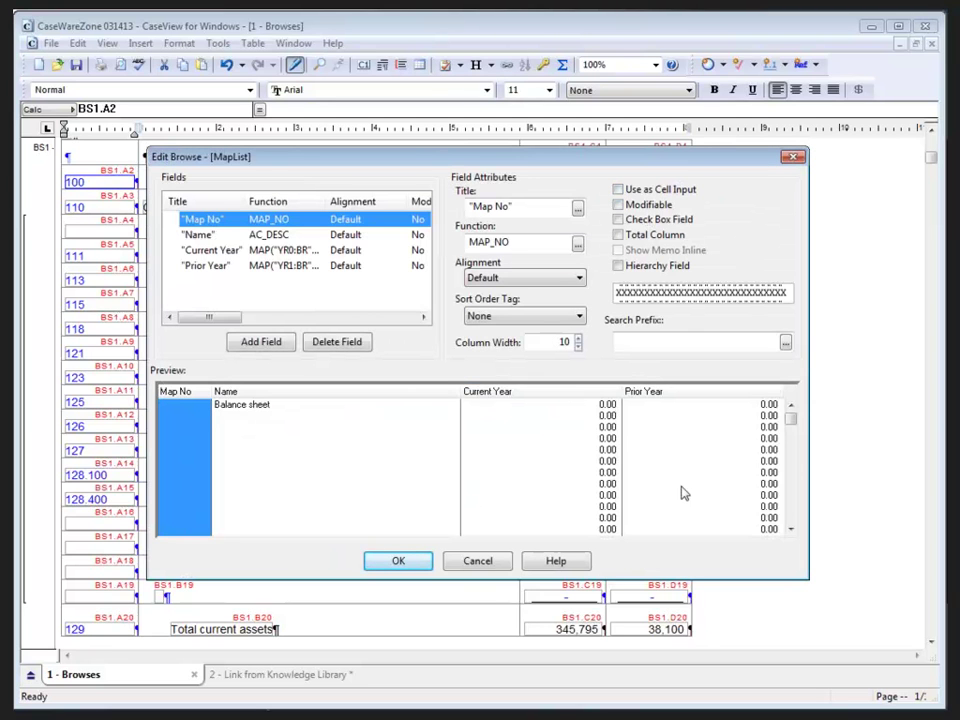
{"action": "left_click", "coordinate": [792, 424]}
{"action": "left_click_drag", "start_coordinate": [792, 426], "coordinate": [789, 411]}
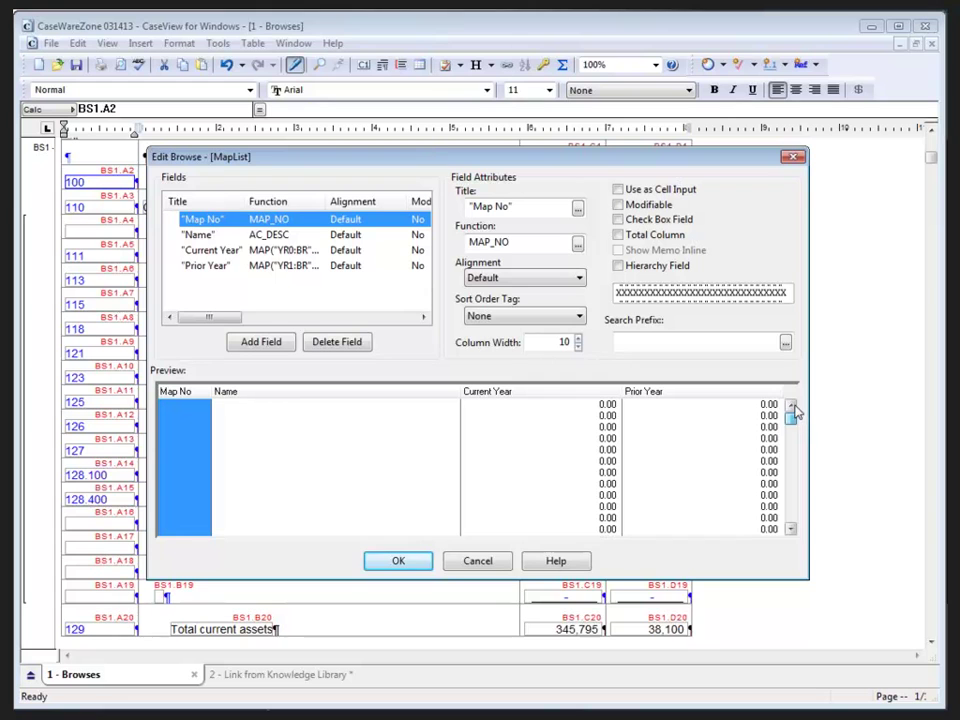
{"action": "left_click", "coordinate": [398, 562]}
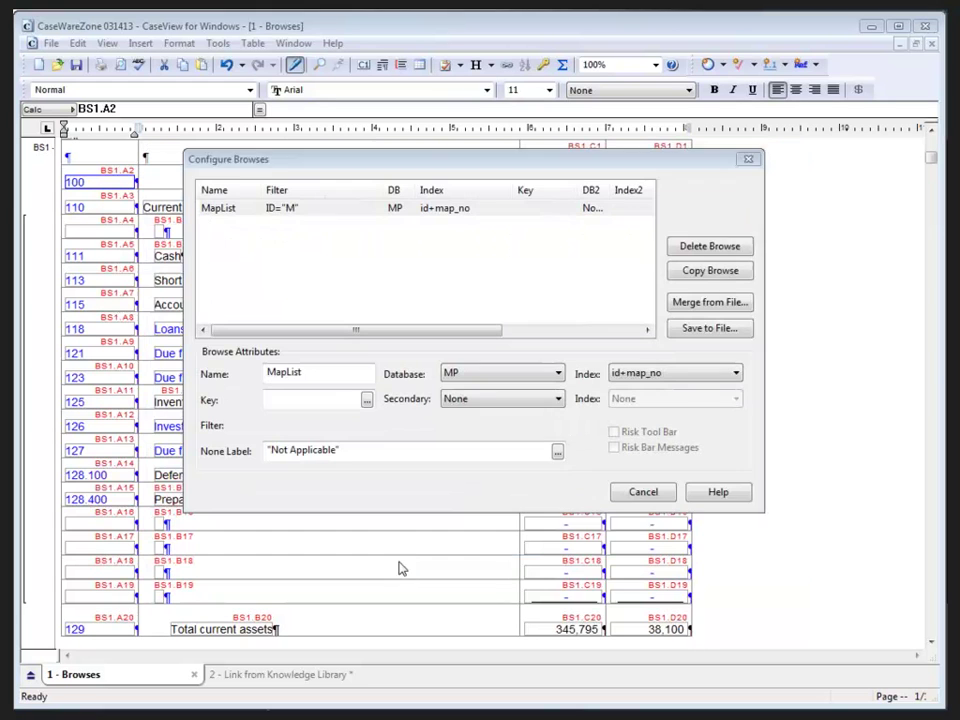
- Extend the MapList filter with &MAP_NO<>"" to exclude entries without a map number
{"action": "left_click", "coordinate": [347, 423]}
{"action": "type", "text": "&"}
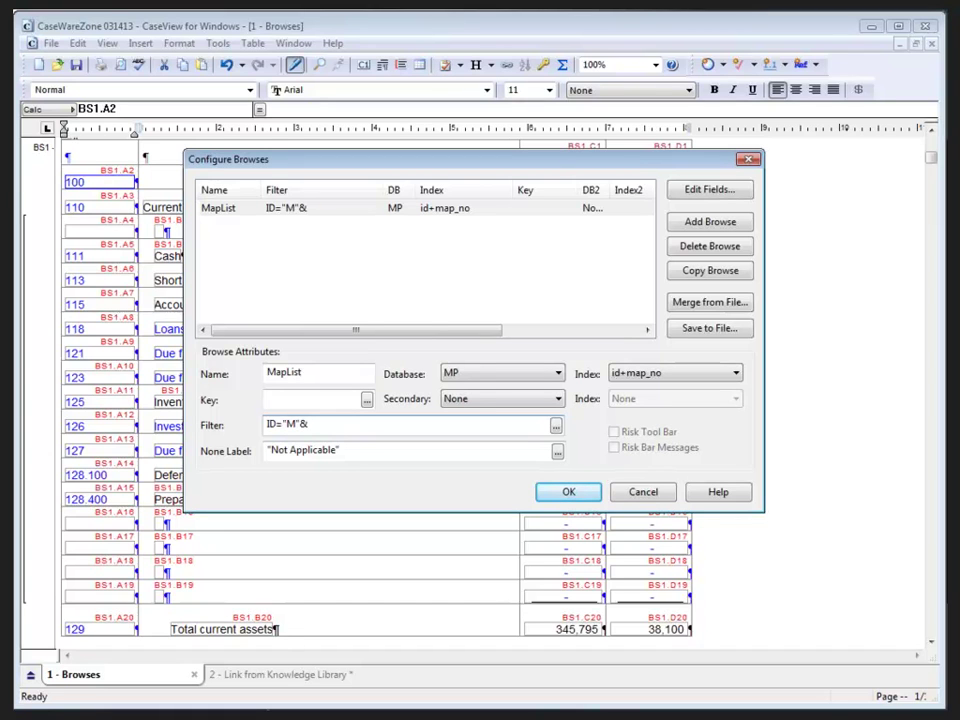
{"action": "type", "text": "MAP_NO<>"}
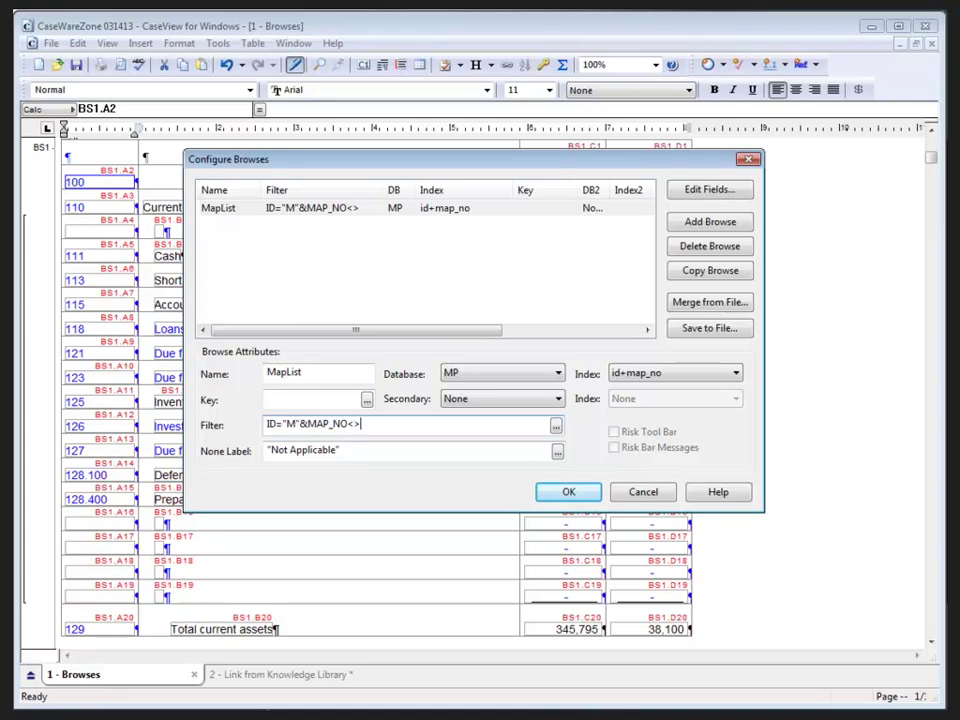
{"action": "type", "text": "\"\""}
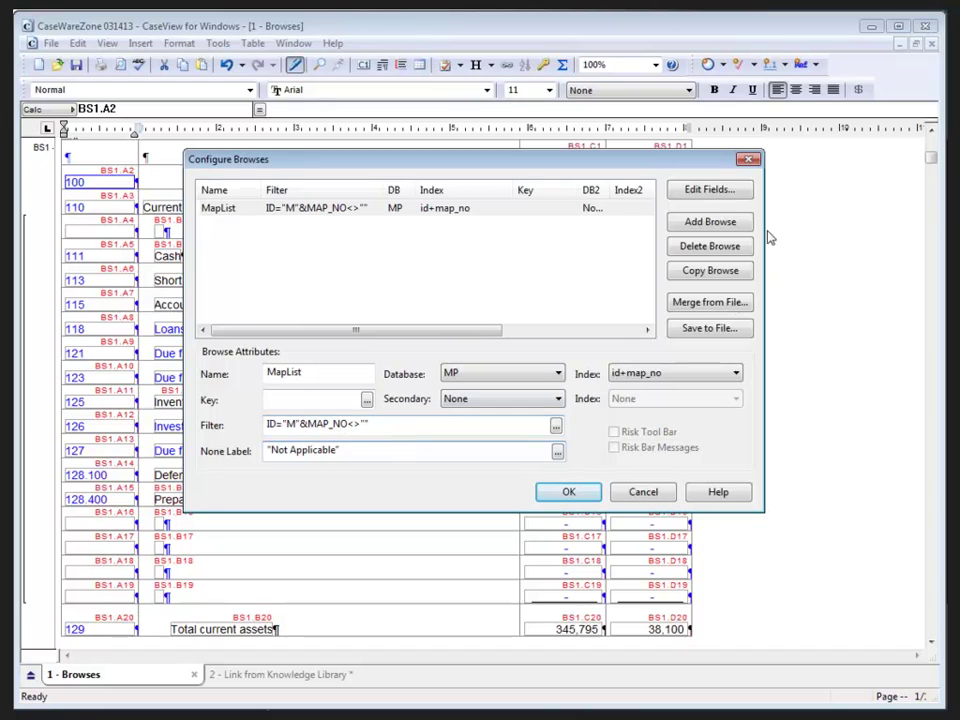
- Check the MapList preview with the extended filter and accept the browse configuration
{"action": "left_click", "coordinate": [724, 193]}
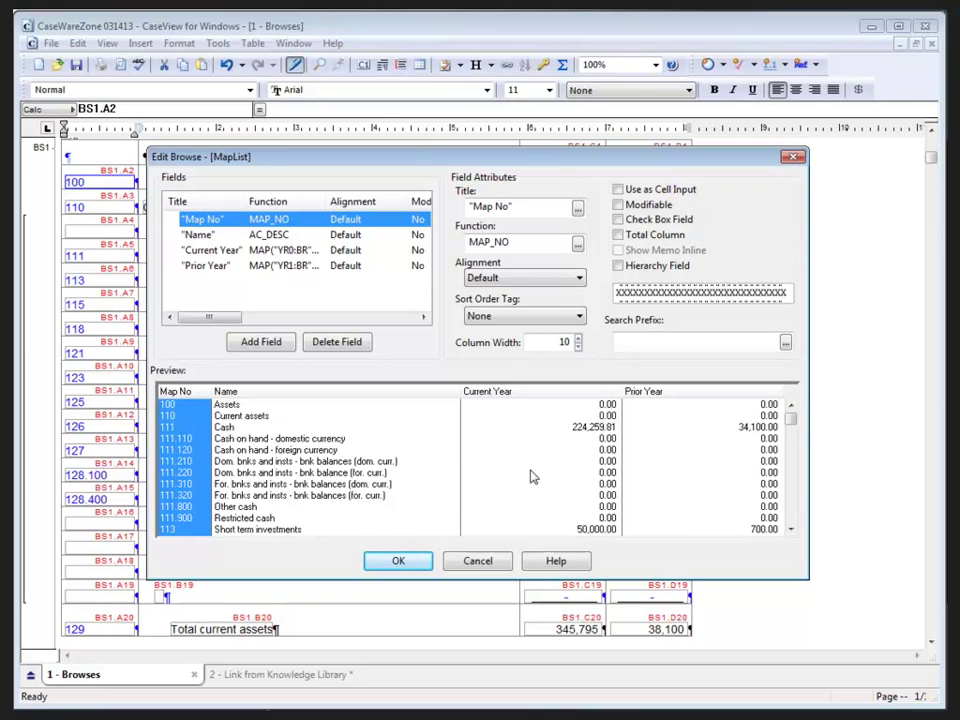
{"action": "left_click", "coordinate": [412, 566]}
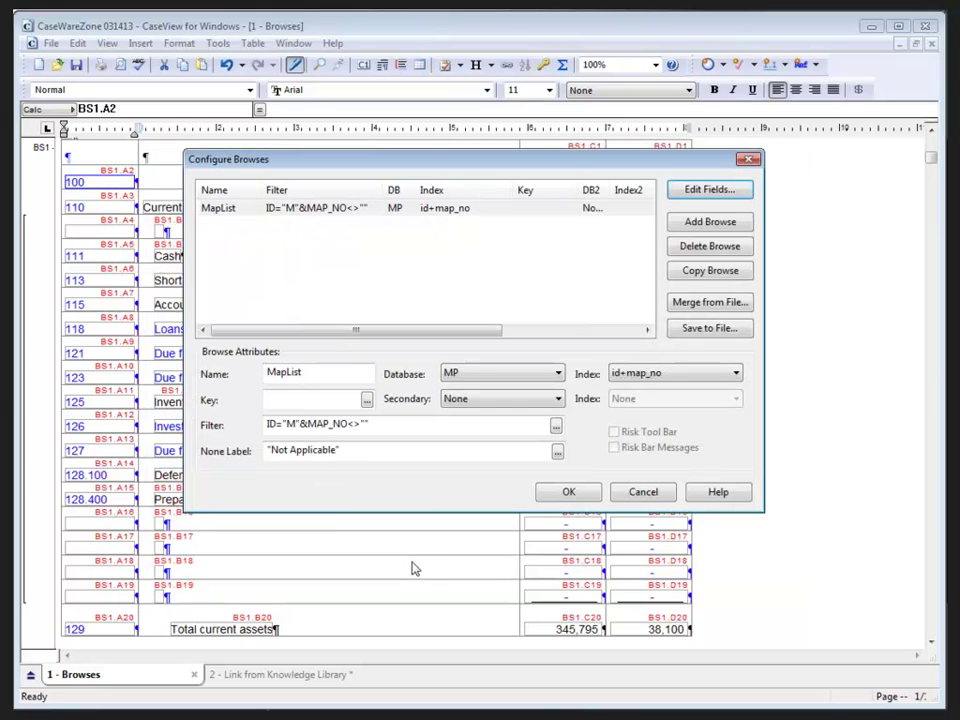
{"action": "left_click", "coordinate": [393, 429]}
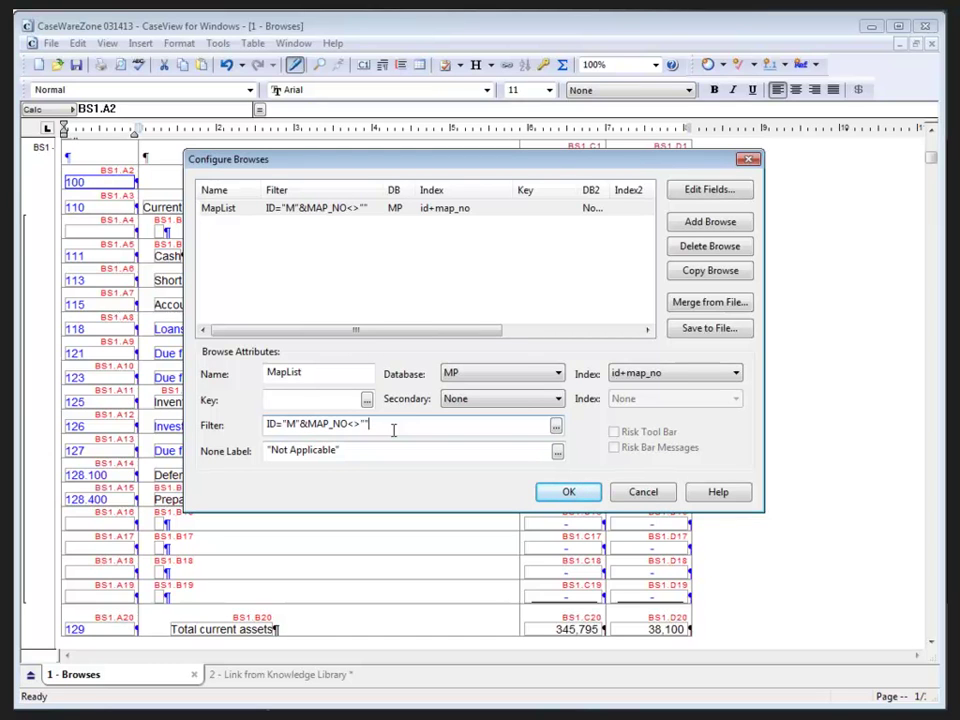
{"action": "left_click", "coordinate": [562, 493]}
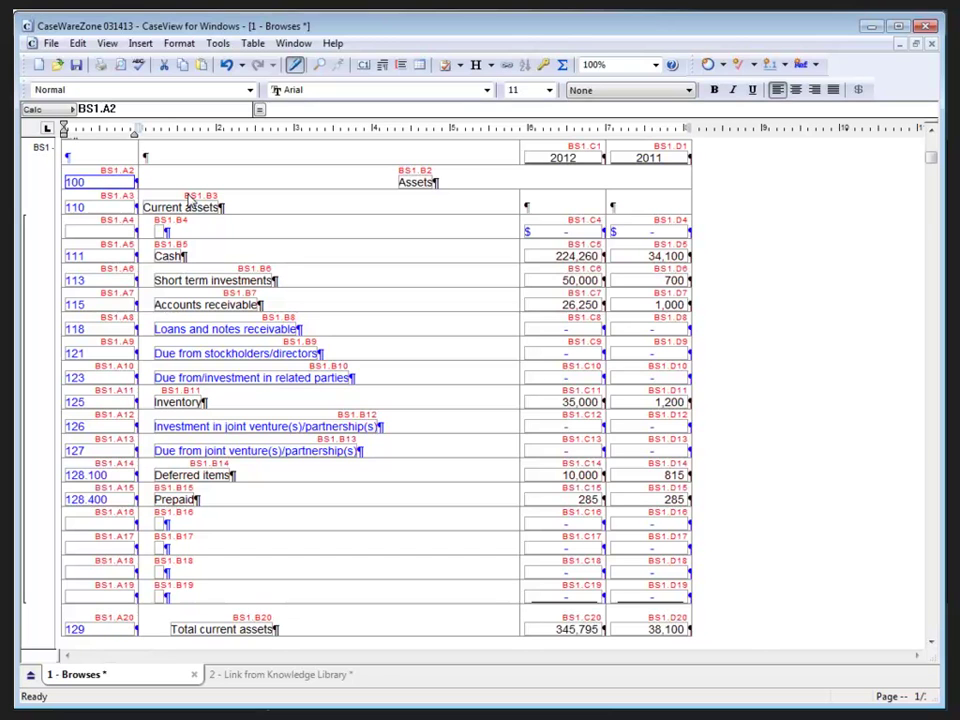
{"action": "left_click", "coordinate": [294, 65]}
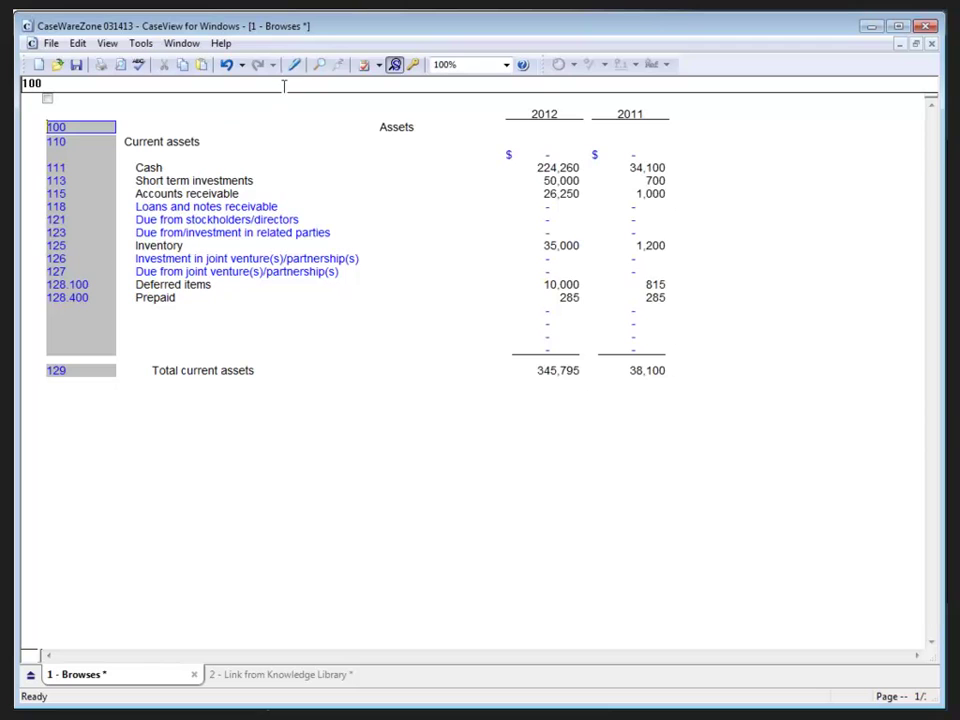
{"action": "left_click", "coordinate": [294, 65]}
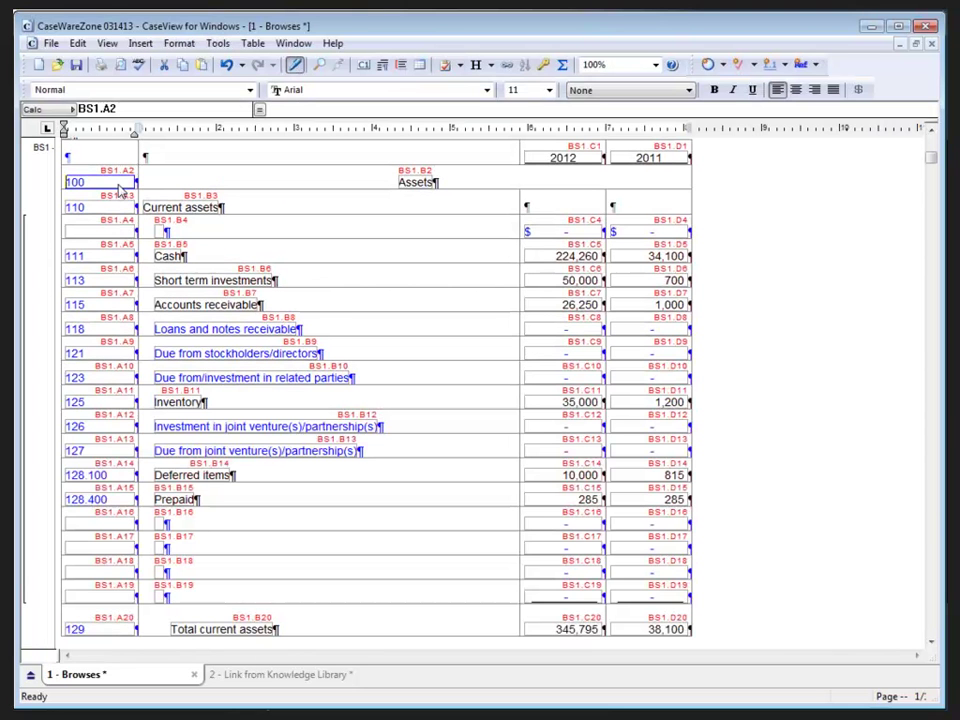
- Select the map number cells BS1.A2 to BS1.A20 and change them from calculated to popup cells
{"action": "key", "text": "ctrl+shift+End"}
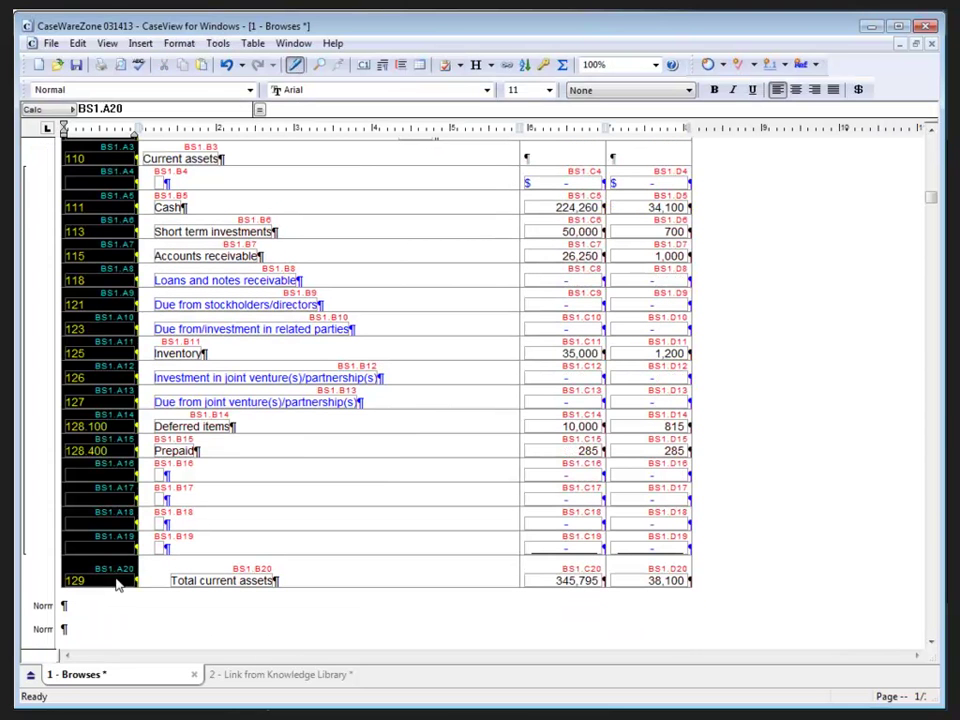
{"action": "left_click", "coordinate": [179, 43]}
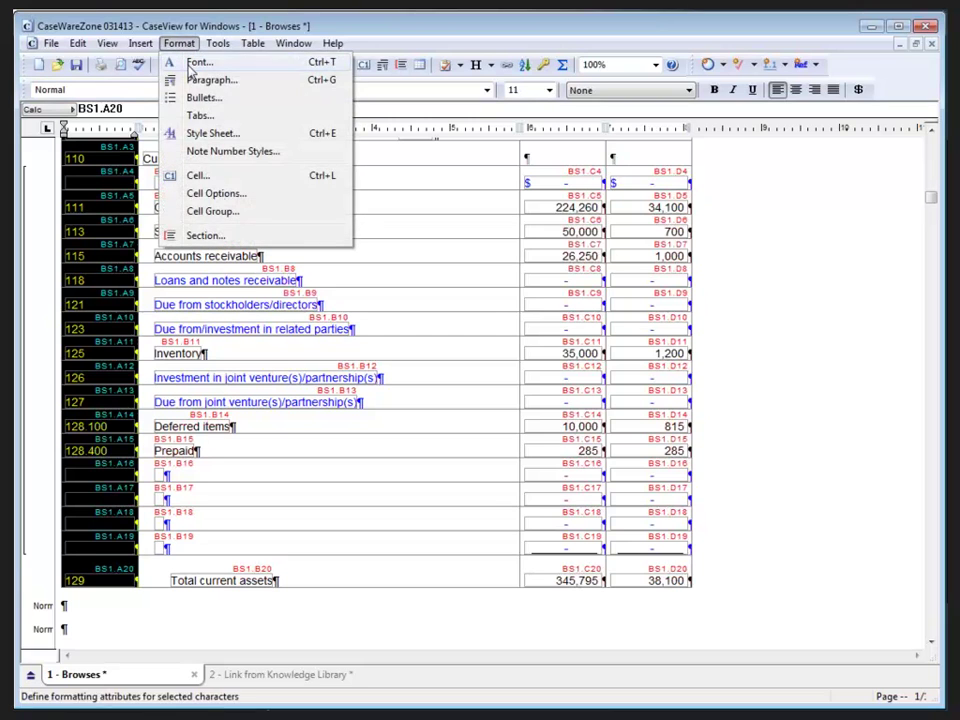
{"action": "left_click", "coordinate": [197, 176]}
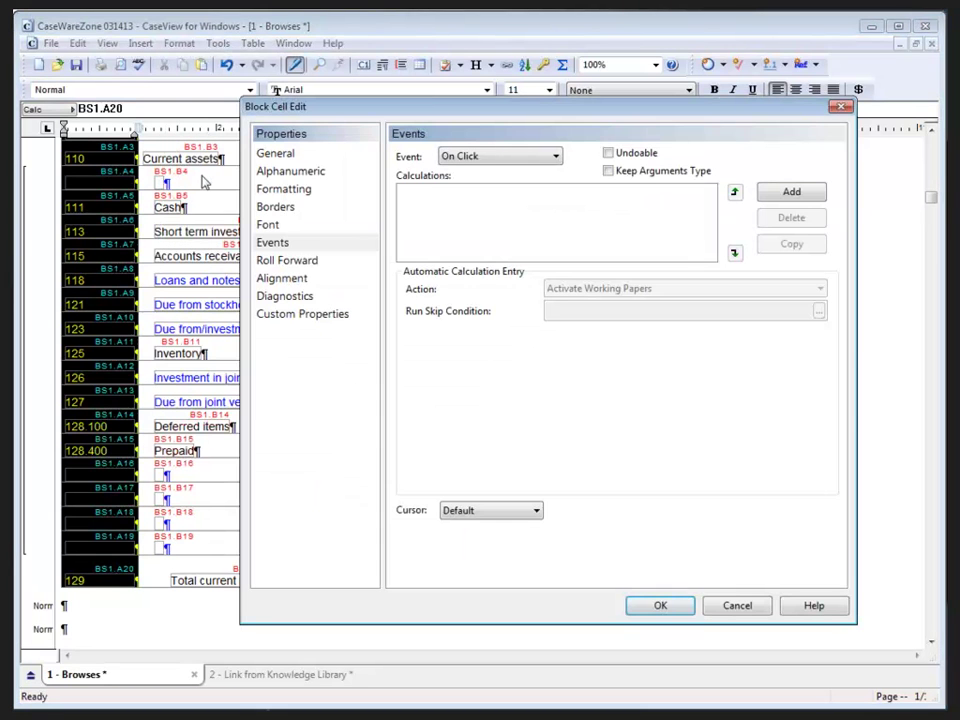
{"action": "left_click", "coordinate": [268, 154]}
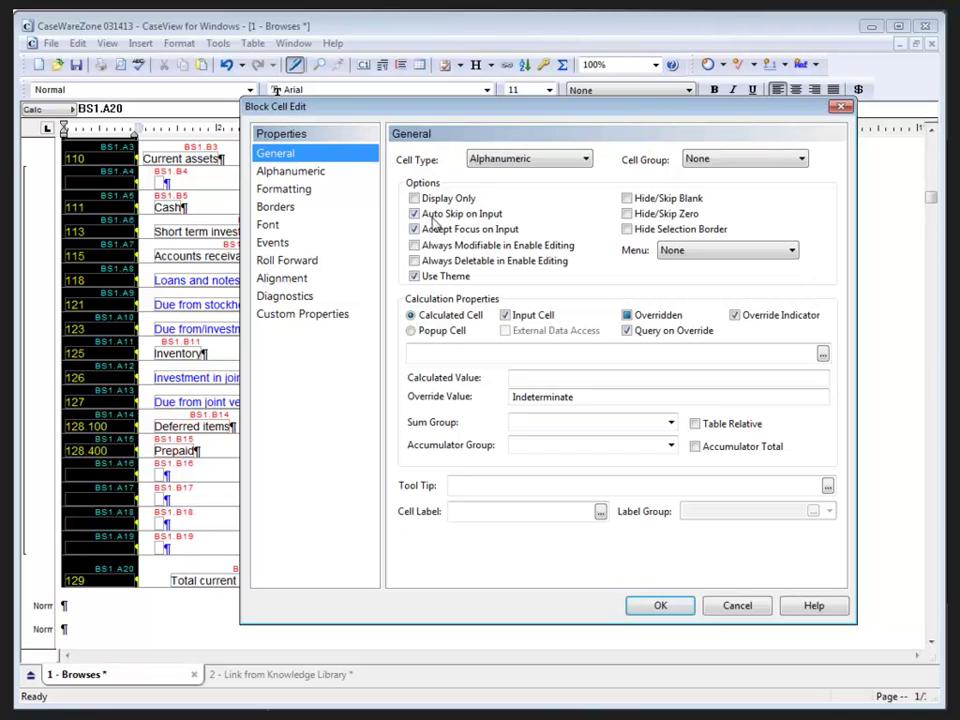
{"action": "left_click", "coordinate": [411, 331]}
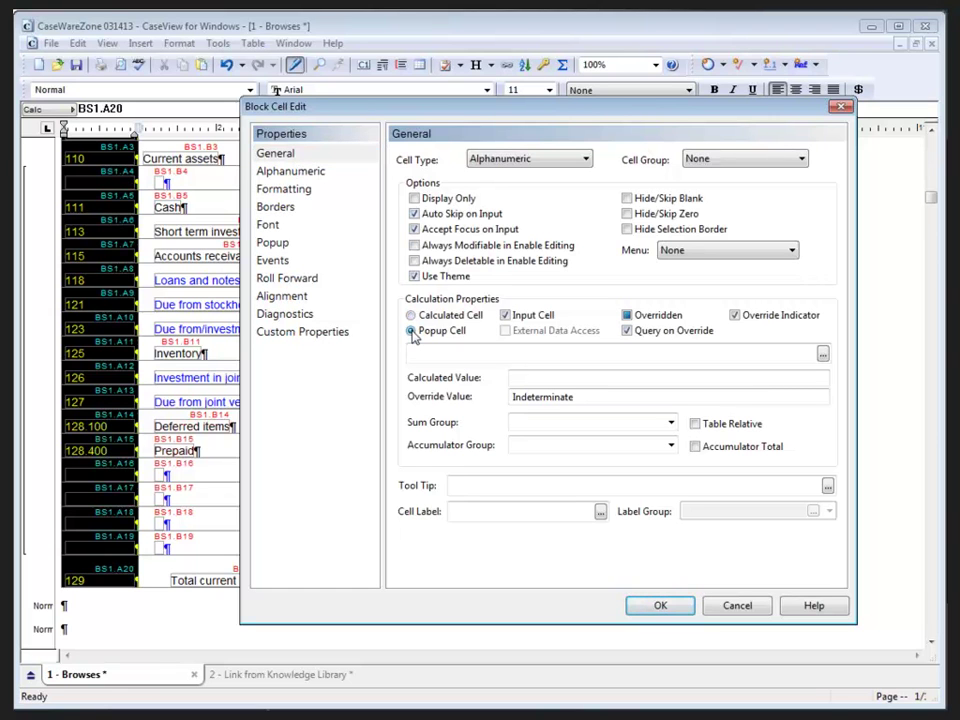
- Assign the MapList browse configuration as the static database popup choice for the selected cells and apply the cell changes
{"action": "left_click", "coordinate": [271, 245]}
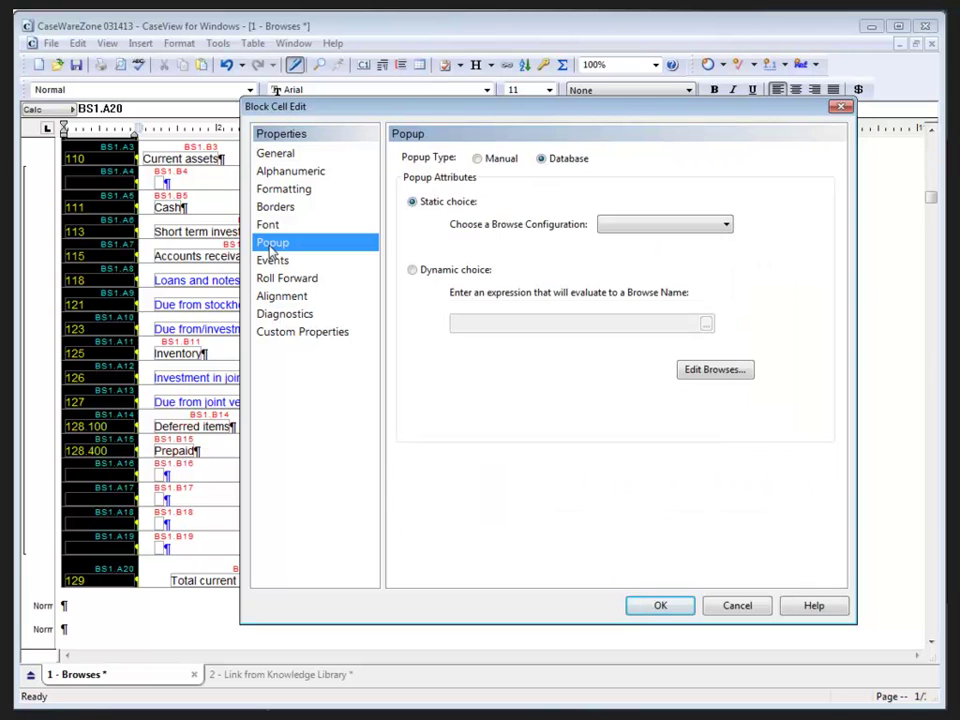
{"action": "left_click", "coordinate": [685, 229]}
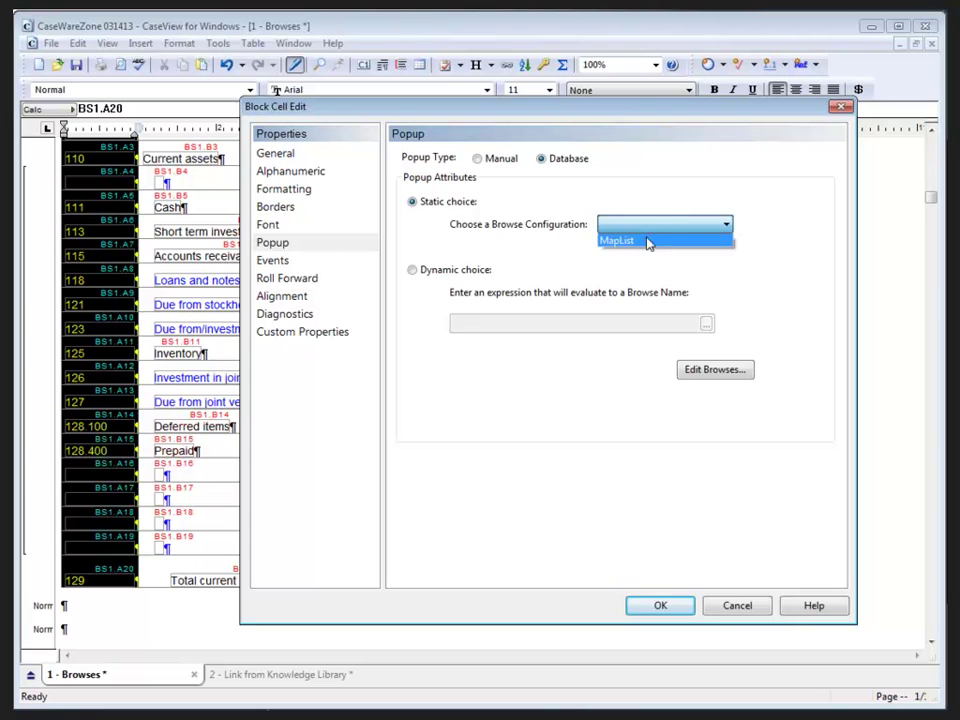
{"action": "left_click", "coordinate": [640, 241]}
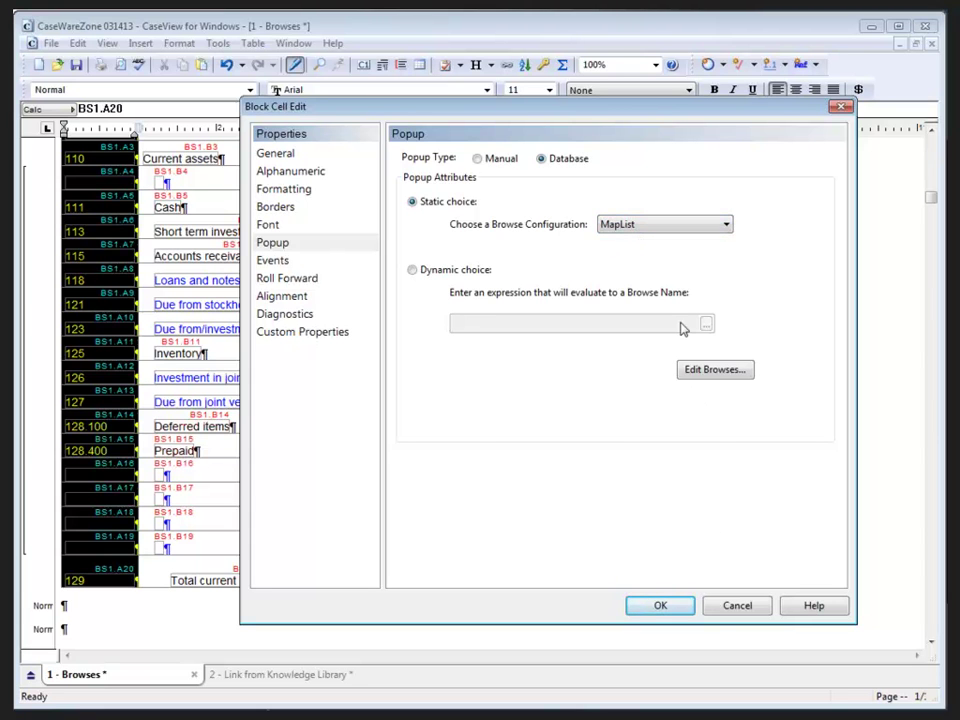
{"action": "left_click", "coordinate": [669, 609]}
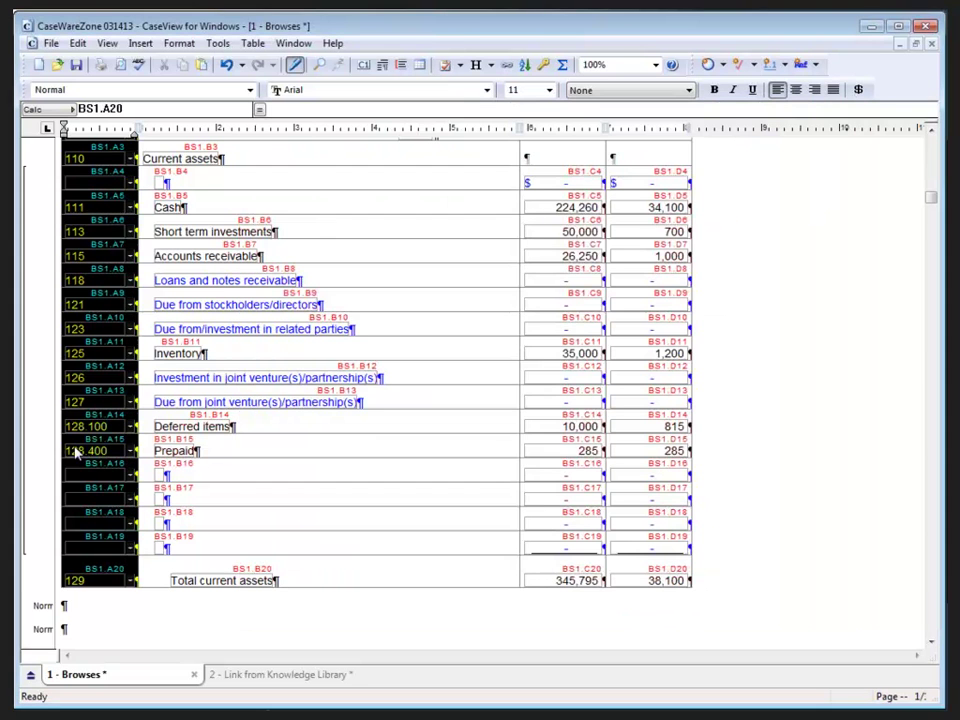
- Leave design mode, examine the popup list of the Cash row's map number cell and close it without choosing an entry
{"action": "left_click", "coordinate": [291, 157]}
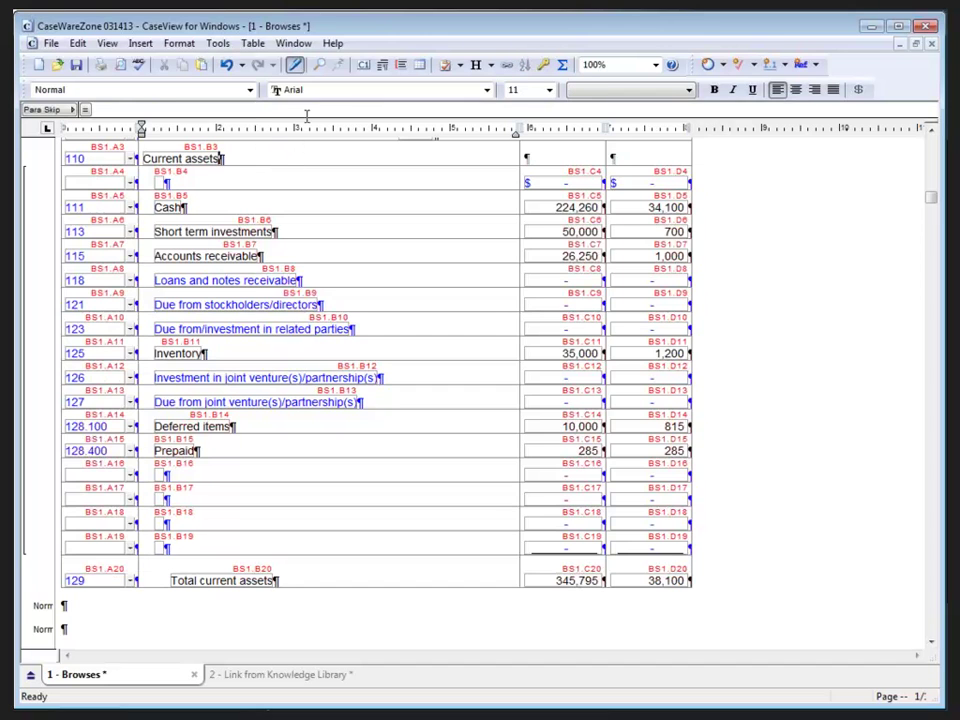
{"action": "left_click", "coordinate": [295, 65]}
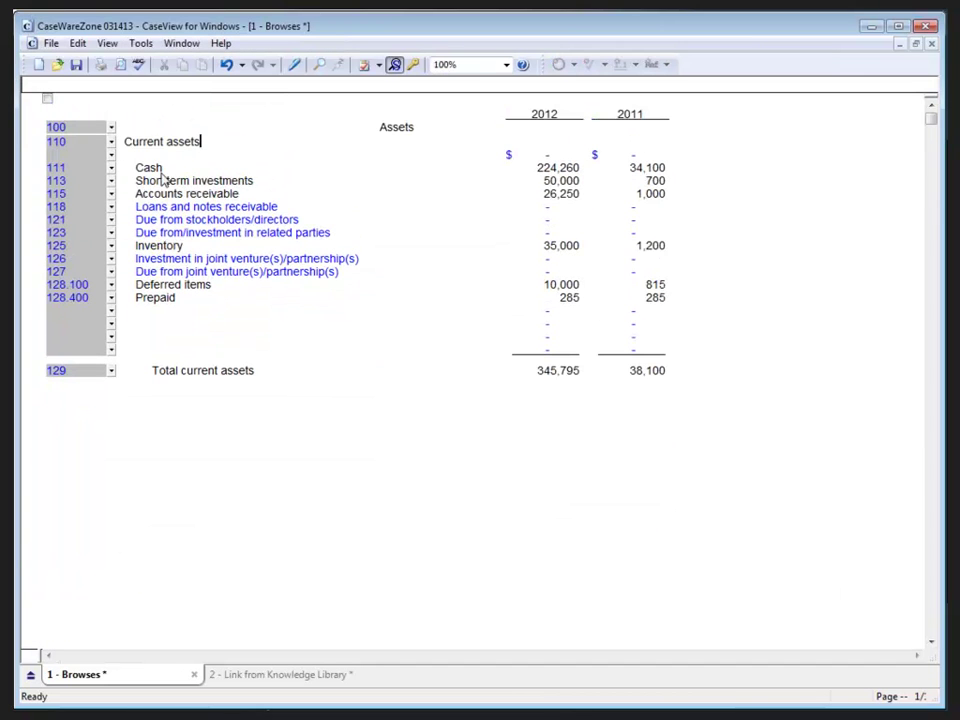
{"action": "left_click", "coordinate": [111, 168]}
{"action": "left_click", "coordinate": [111, 168]}
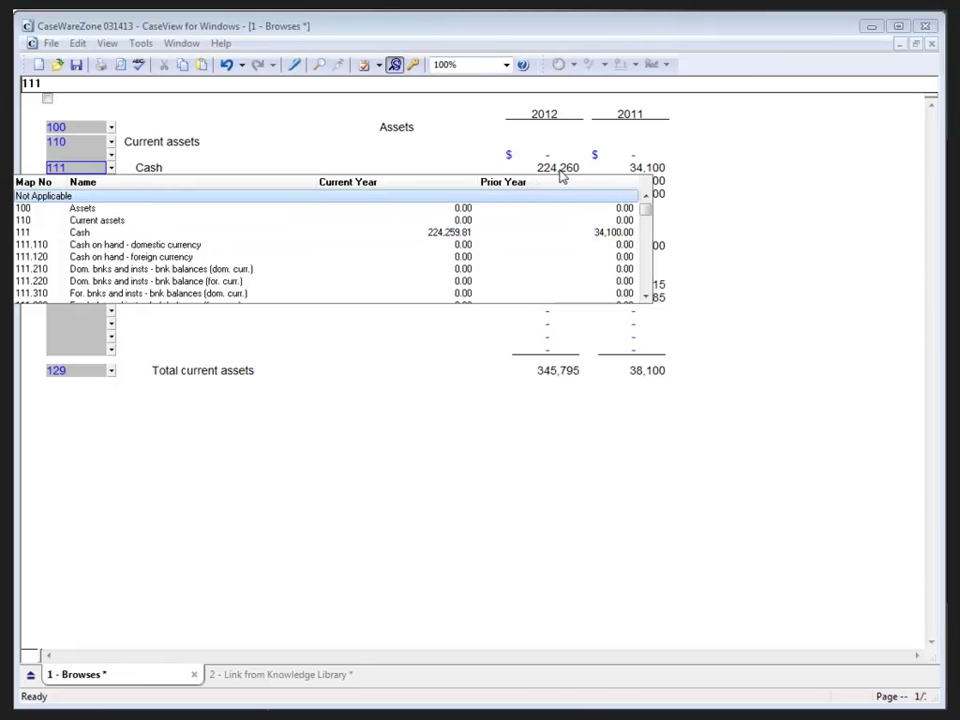
{"action": "left_click", "coordinate": [735, 172]}
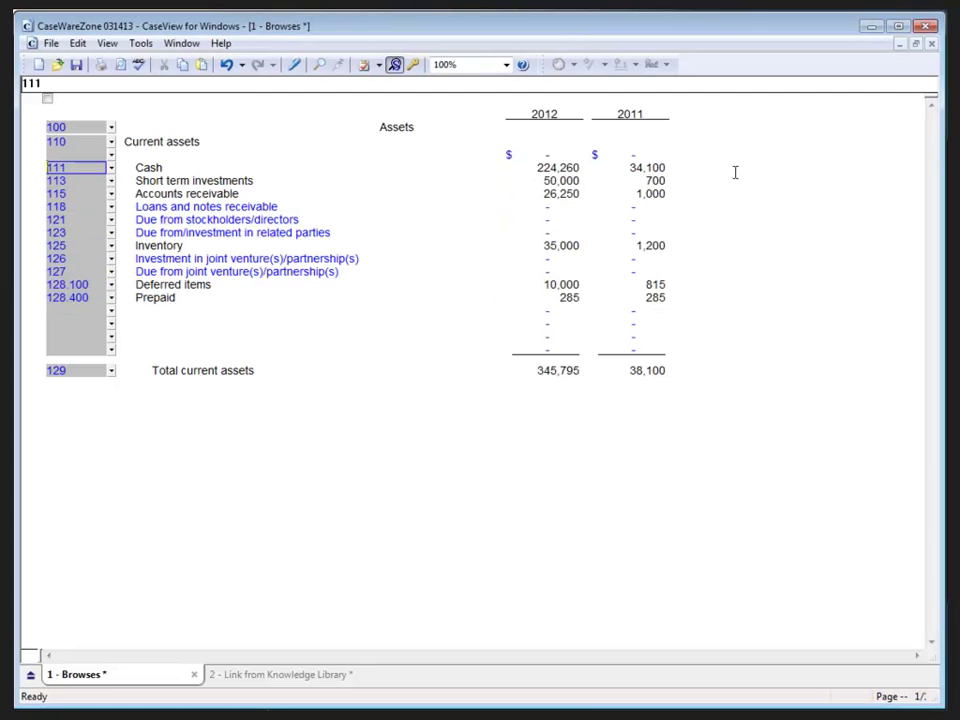